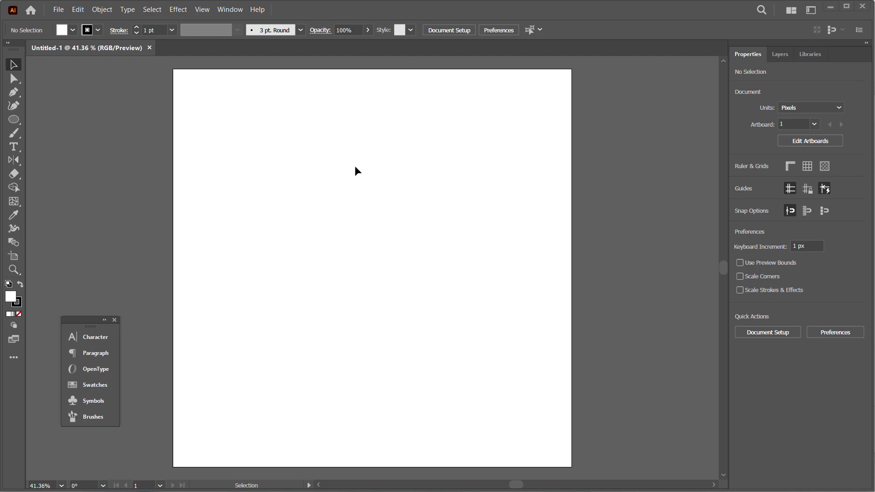
# Step: Draw an unfilled 200 × 200 px circle with the Ellipse tool
pyautogui.click(13, 120)
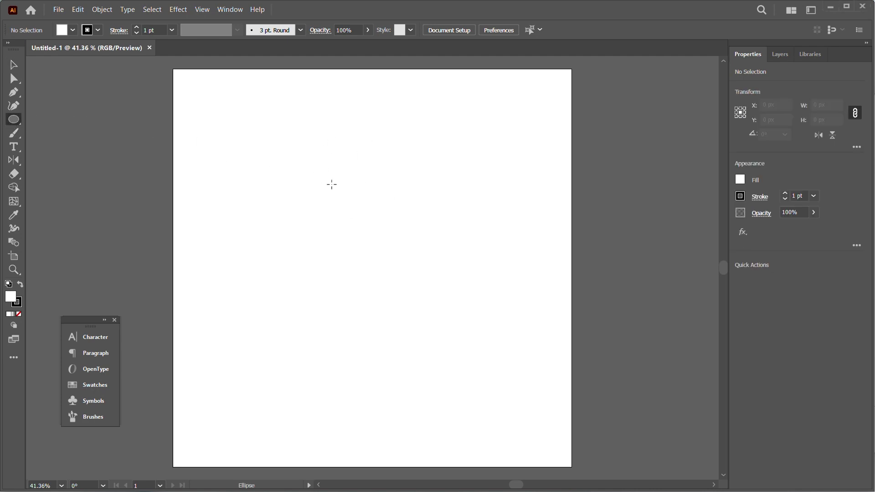
pyautogui.press('/')
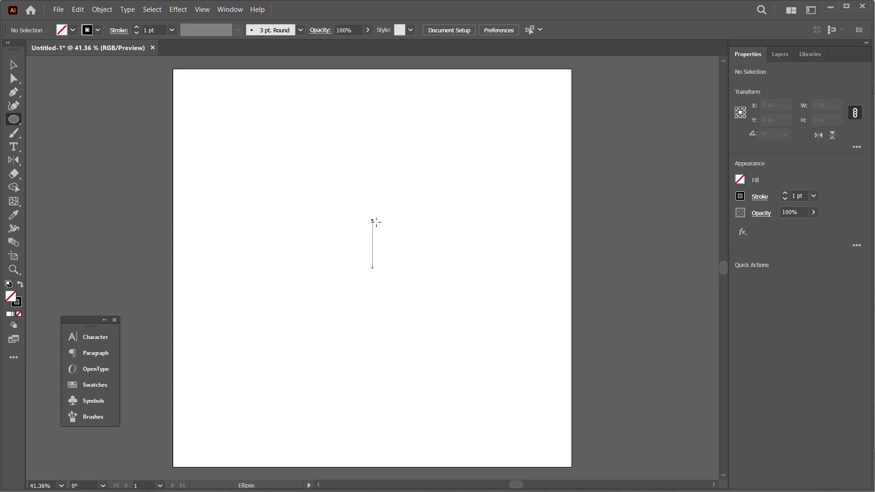
pyautogui.click(384, 257)
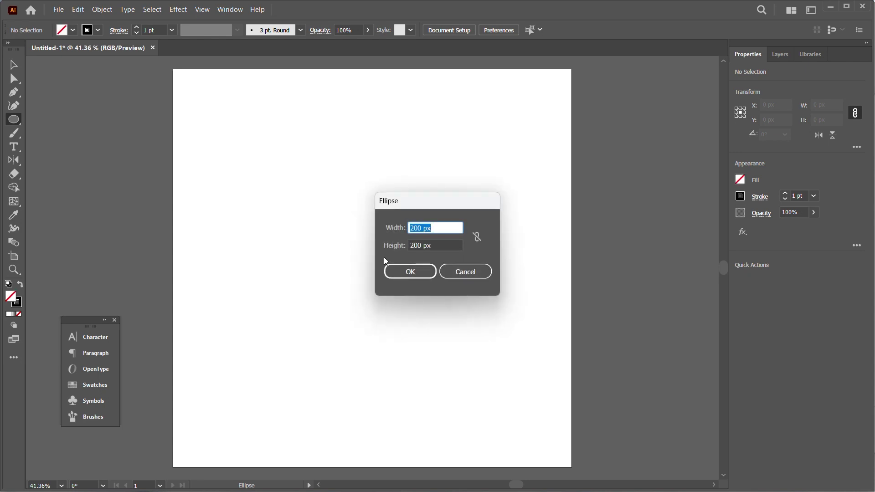
pyautogui.write('200')
pyautogui.press('Tab')
pyautogui.write('200')
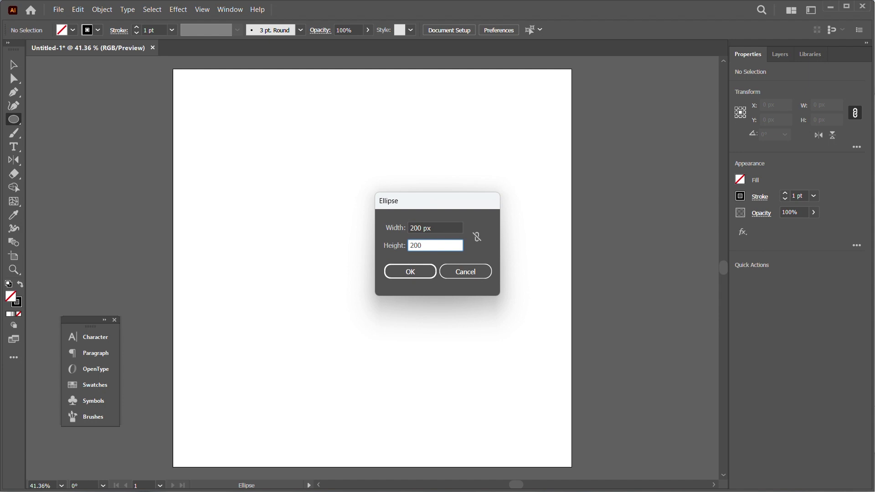
pyautogui.press('Return')
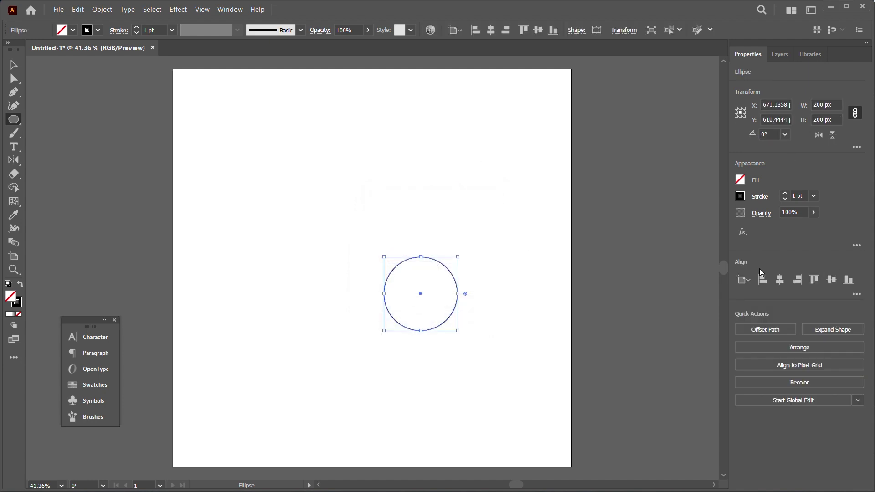
# Step: Centre the circle horizontally and vertically on the artboard, then zoom in on it
pyautogui.click(779, 279)
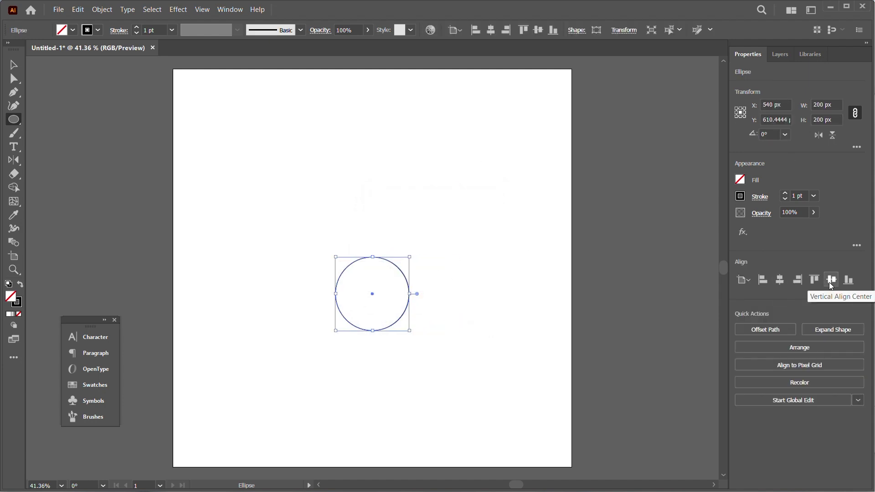
pyautogui.click(831, 279)
pyautogui.press('v')
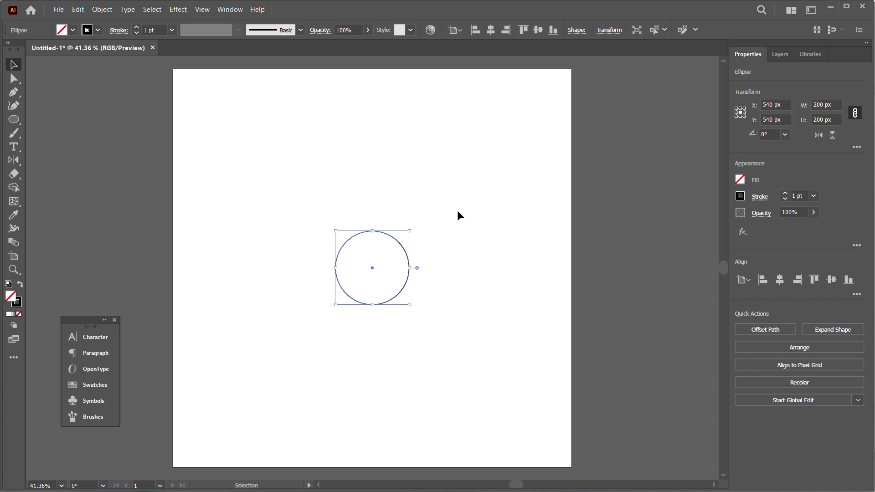
pyautogui.hotkey('ctrl', '=')
pyautogui.hotkey('ctrl', '=')
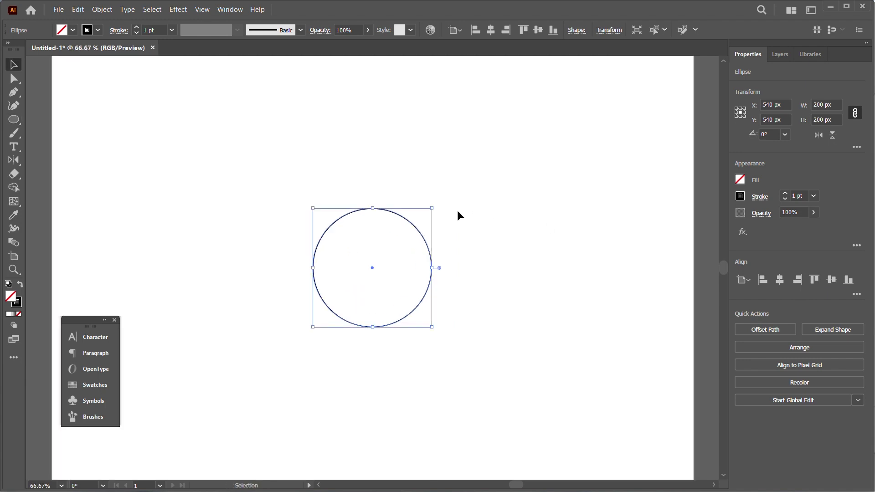
# Step: Paste a copy of the circle in place and shrink its width to 180 px (200-20)
pyautogui.click(78, 9)
pyautogui.click(110, 64)
pyautogui.click(79, 10)
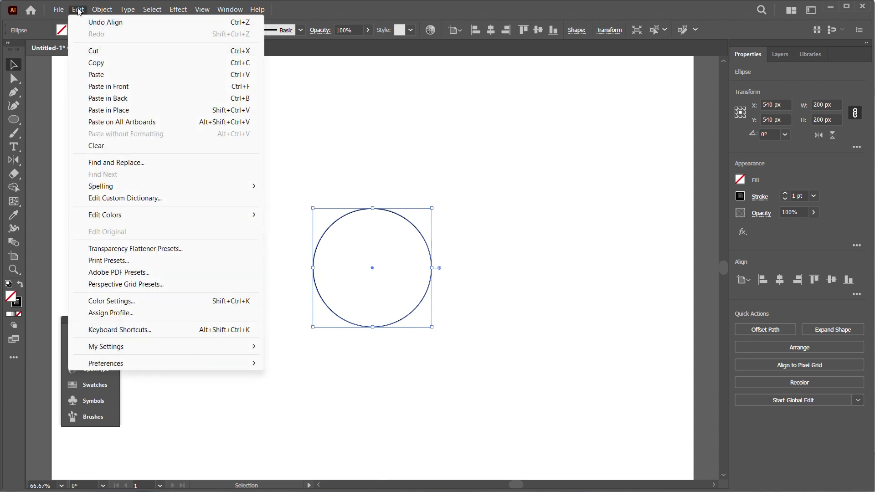
pyautogui.click(165, 111)
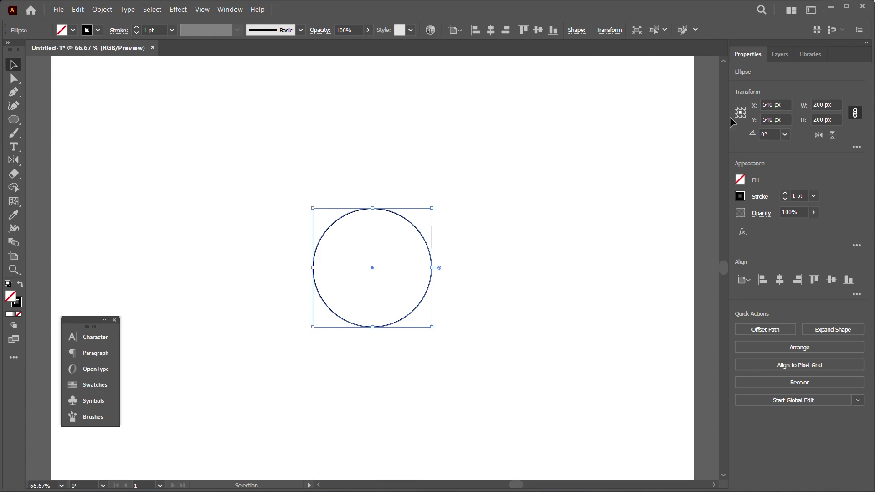
pyautogui.click(837, 104)
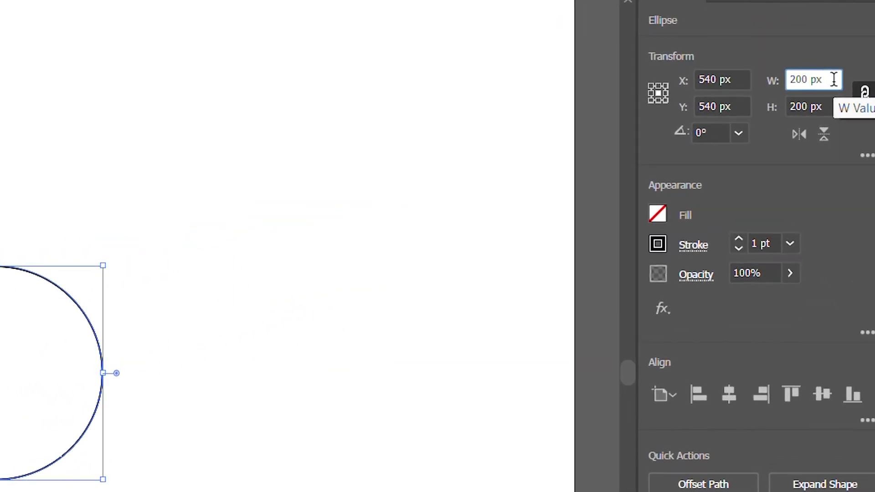
pyautogui.write('-20')
pyautogui.press('Return')
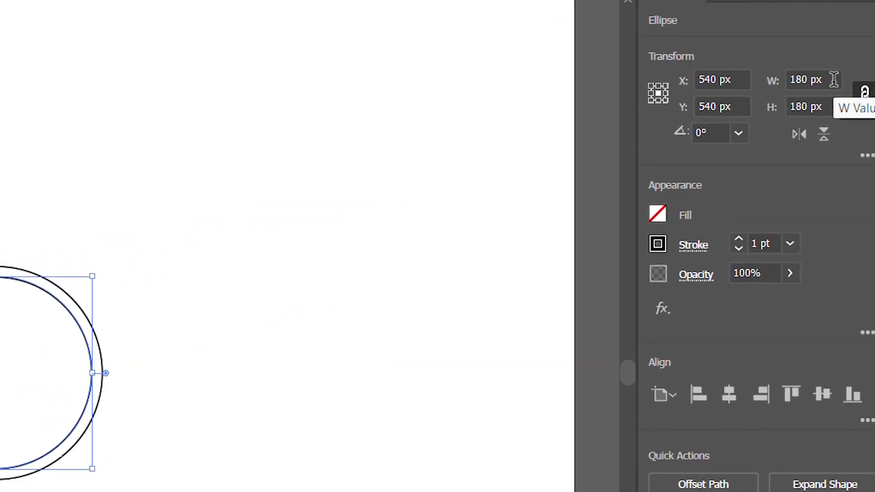
pyautogui.click(236, 245)
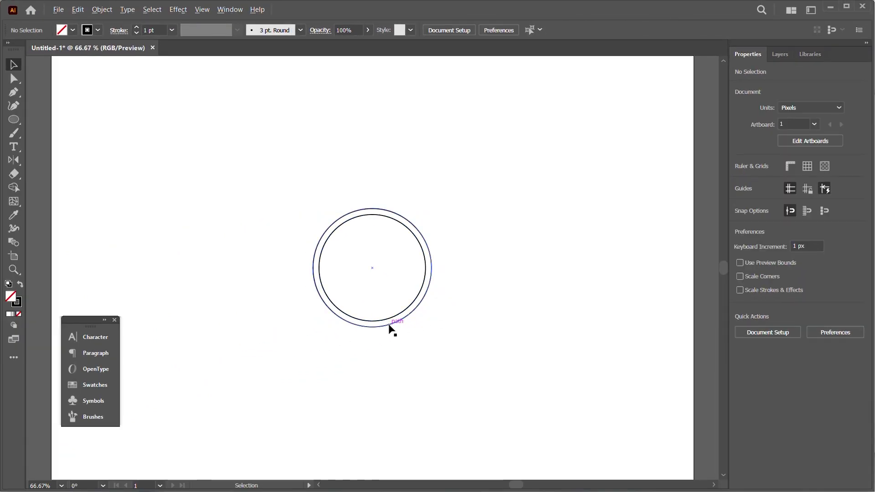
# Step: Duplicate the outer circle upward and nudge it slightly left using Outline view
pyautogui.moveTo(391, 329); pyautogui.dragTo(369, 277)
pyautogui.hotkey('ctrl', 'y')
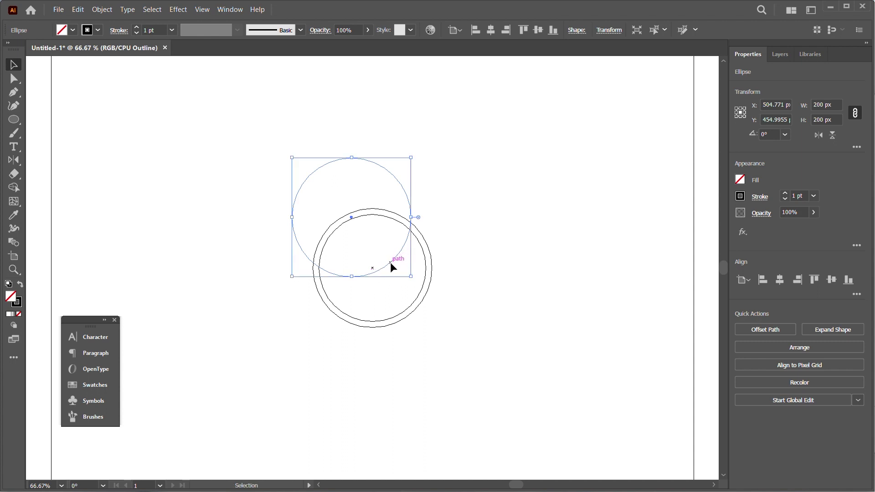
pyautogui.moveTo(390, 262); pyautogui.dragTo(381, 261)
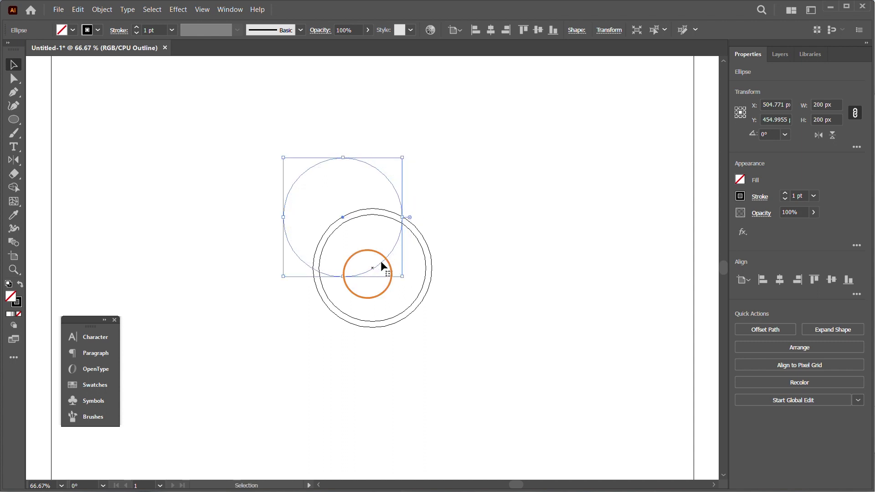
pyautogui.click(489, 223)
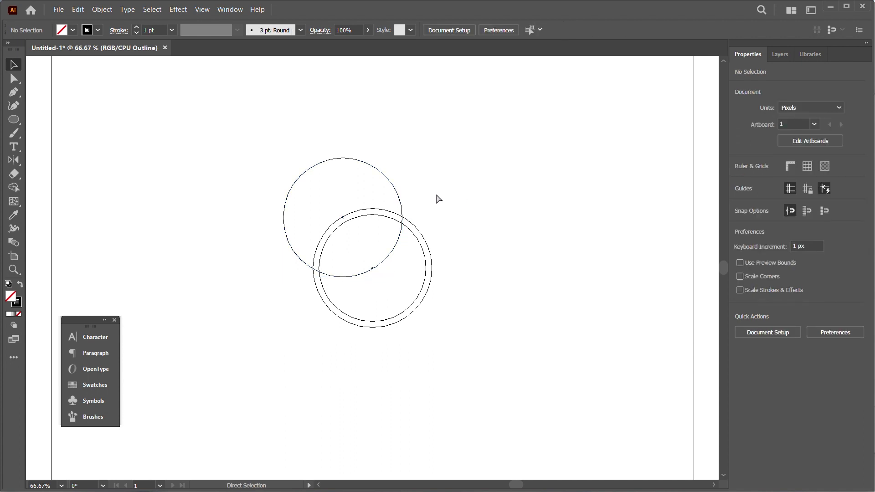
pyautogui.hotkey('ctrl', 'y')
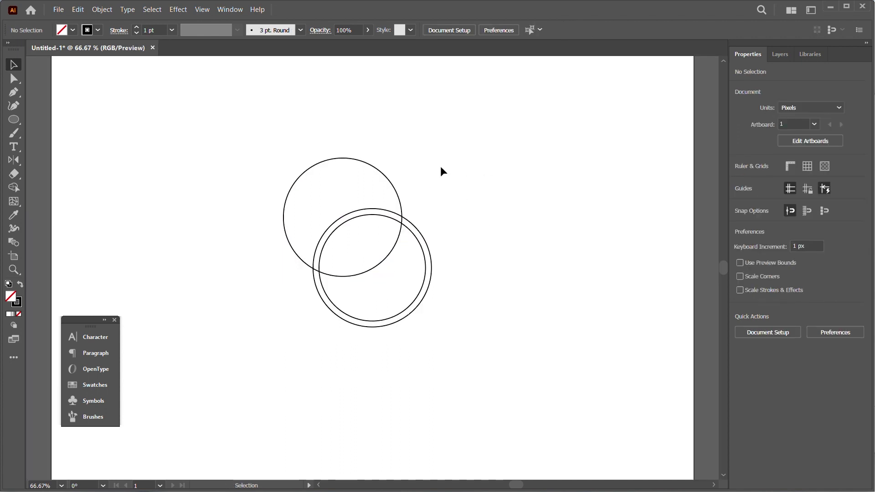
# Step: Paste a copy in front of the upper-left circle and shrink it to 180 px (200-20)
pyautogui.click(363, 161)
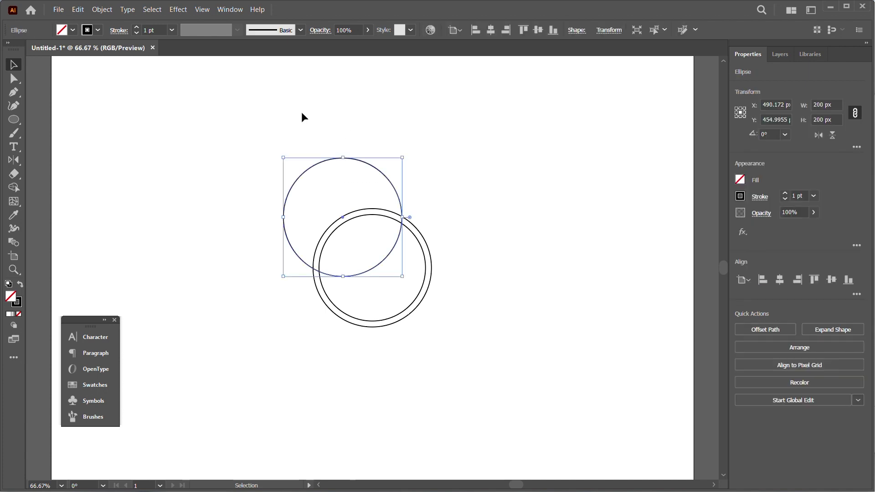
pyautogui.click(77, 10)
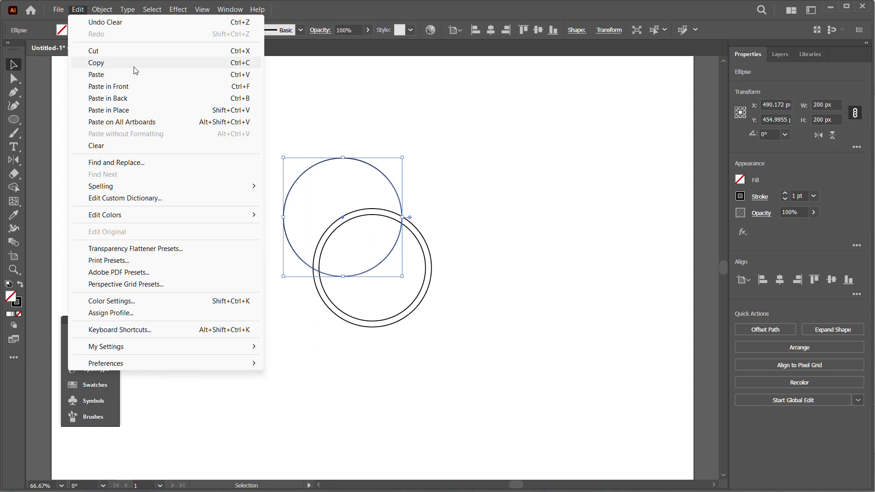
pyautogui.click(109, 62)
pyautogui.click(76, 10)
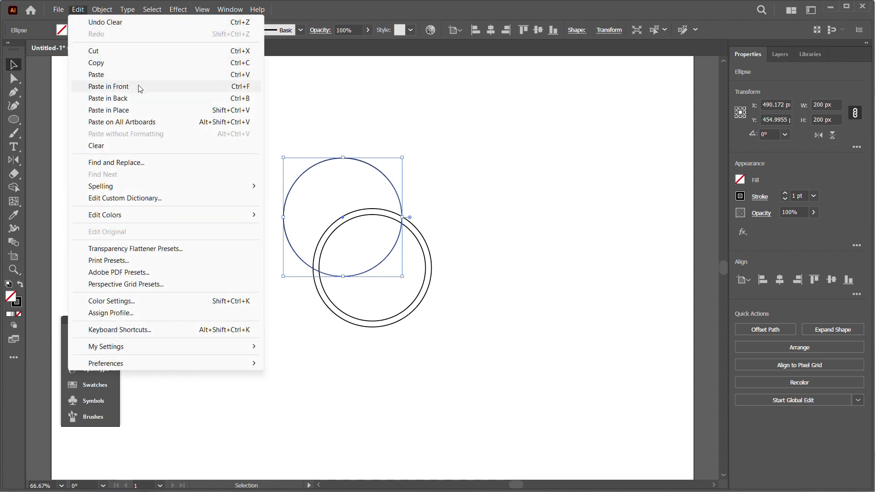
pyautogui.click(162, 87)
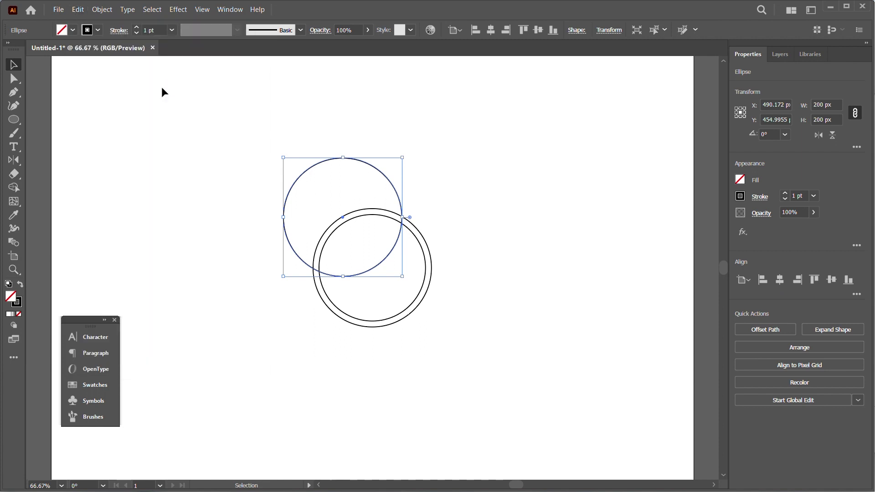
pyautogui.click(837, 104)
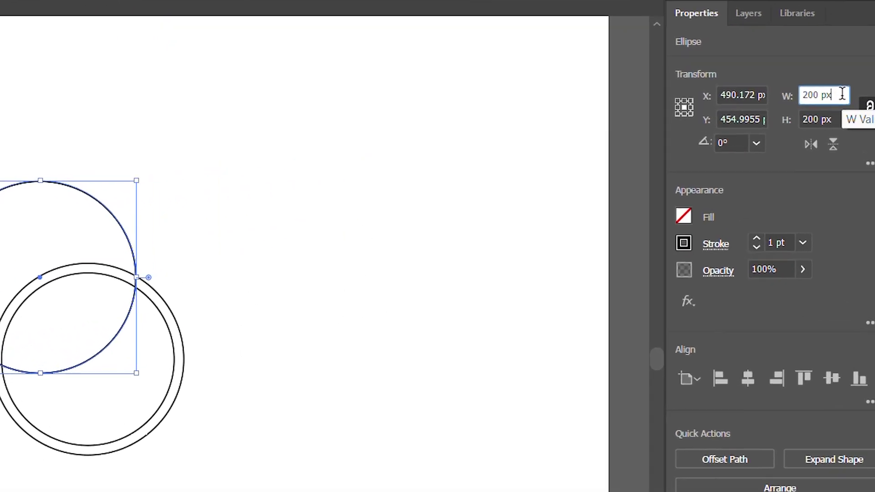
pyautogui.write('-20')
pyautogui.press('Return')
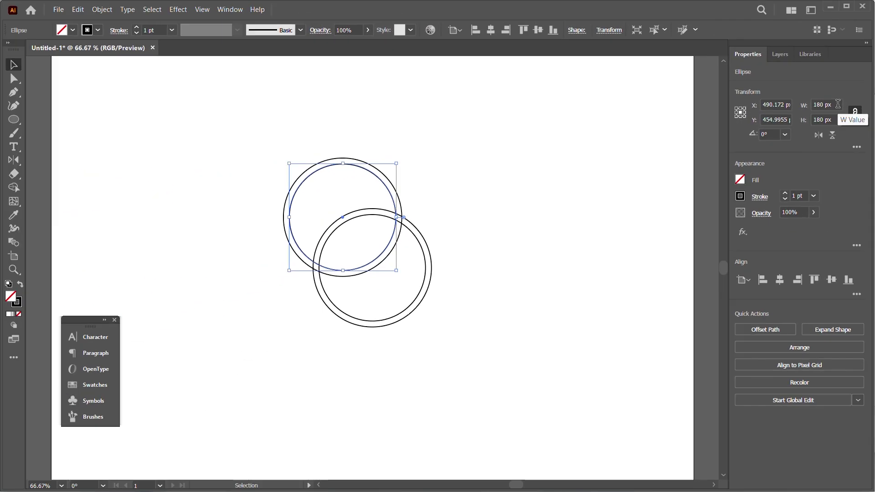
# Step: Draw a temporary vertical line up from the lower ring's centre with the Pen tool
pyautogui.click(439, 163)
pyautogui.press('p')
pyautogui.click(372, 308)
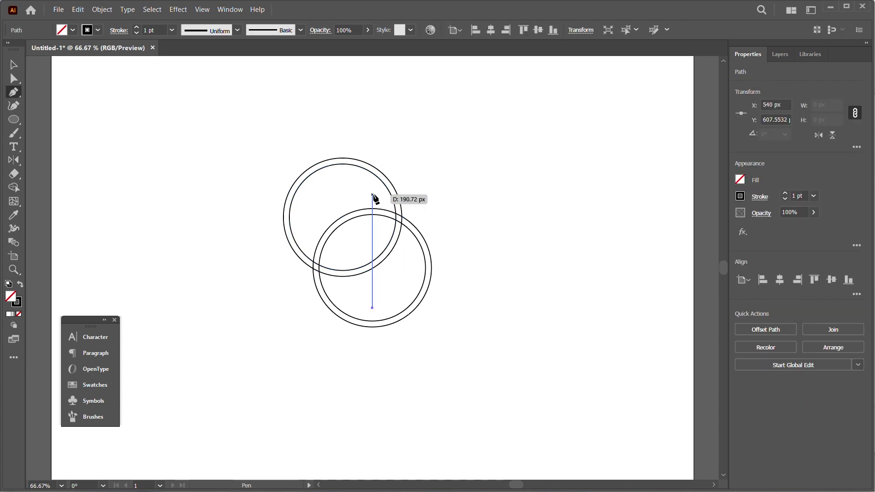
pyautogui.click(372, 197)
pyautogui.press('v')
pyautogui.click(459, 199)
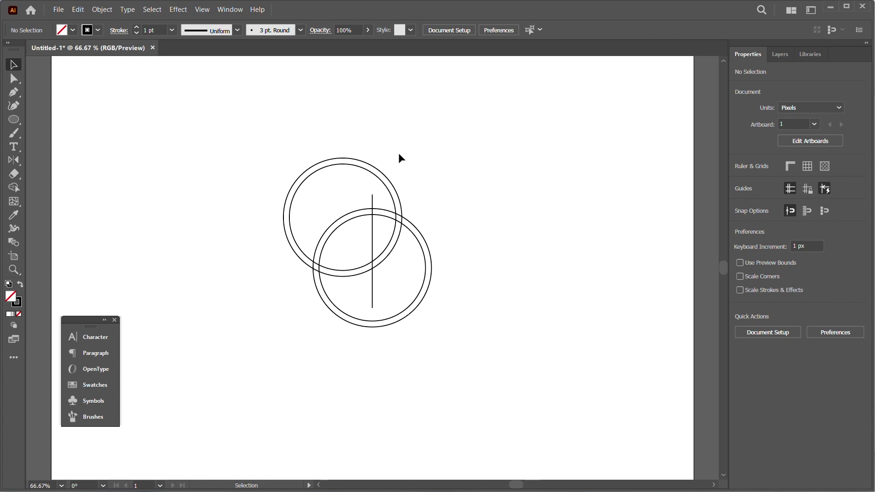
# Step: Reflect a copy of the upper-left ring to the right across the line, then delete the line
pyautogui.moveTo(390, 150); pyautogui.dragTo(337, 184)
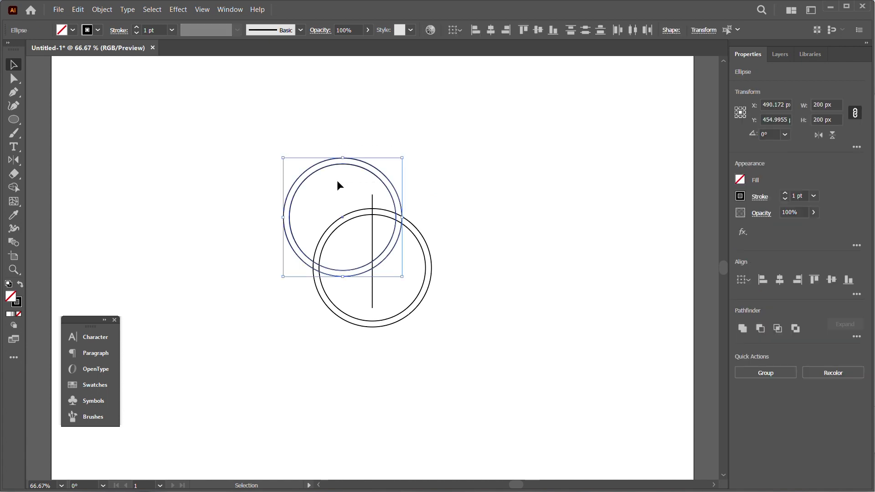
pyautogui.press('o')
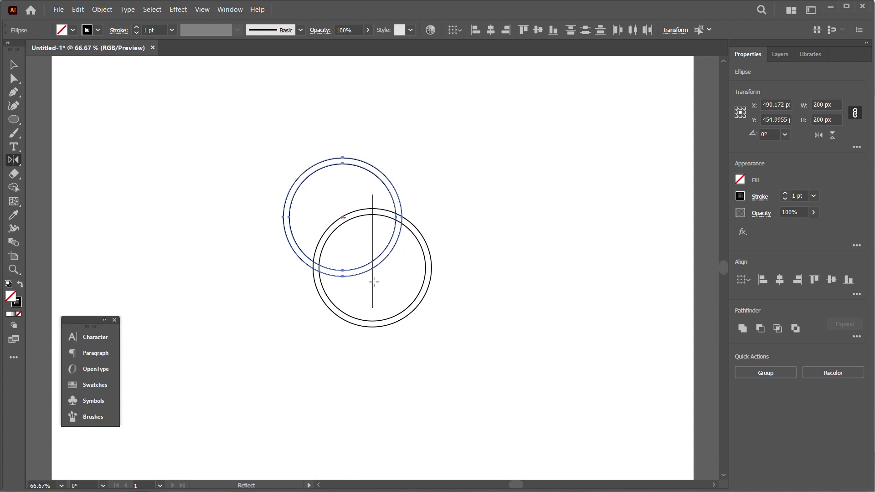
pyautogui.click(373, 283)
pyautogui.moveTo(353, 273); pyautogui.dragTo(419, 268)
pyautogui.press('v')
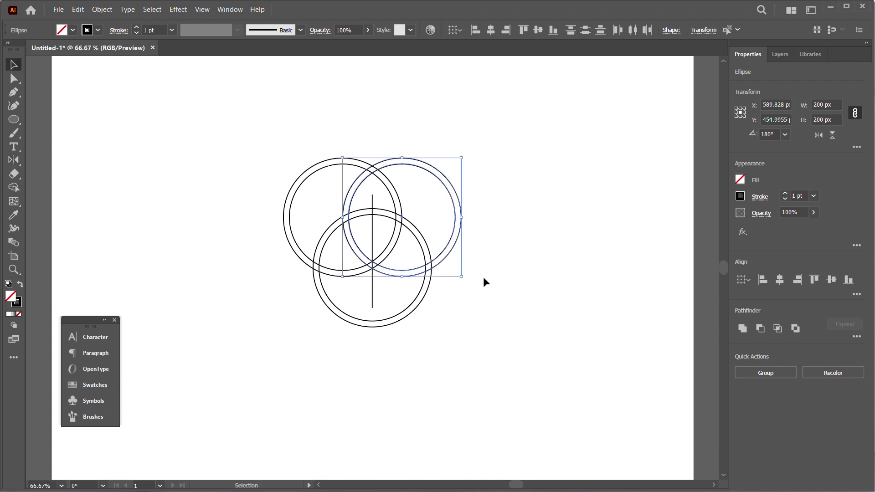
pyautogui.click(453, 293)
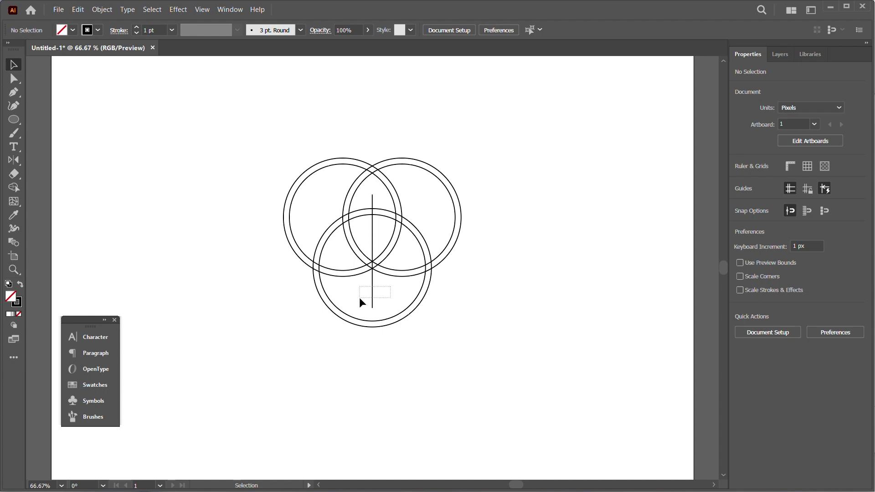
pyautogui.moveTo(359, 297); pyautogui.dragTo(359, 297)
pyautogui.press('Delete')
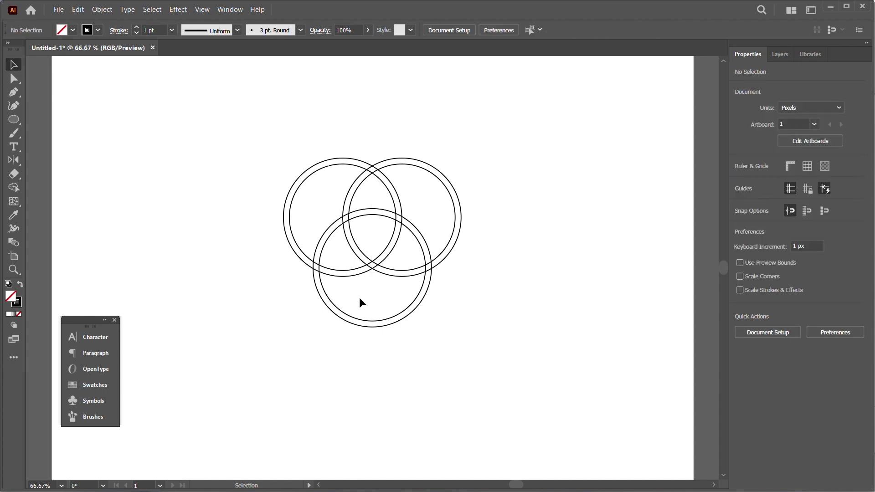
# Step: At 100% zoom, resize a copy of the bottom inner circle to 150 px (180-30)
pyautogui.hotkey('ctrl', '1')
pyautogui.click(432, 239)
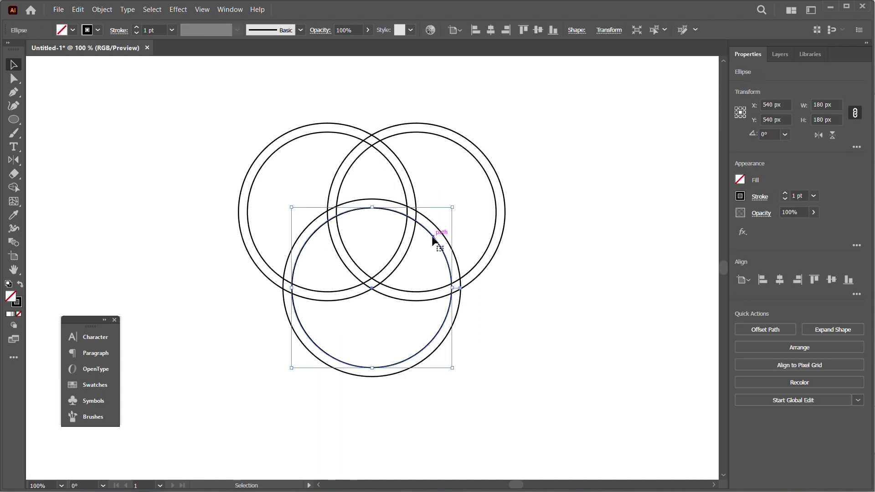
pyautogui.click(433, 239)
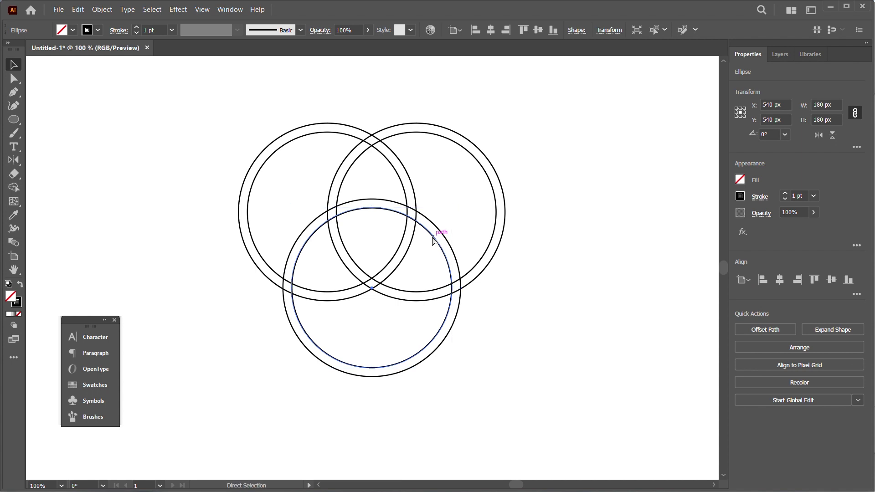
pyautogui.click(828, 105)
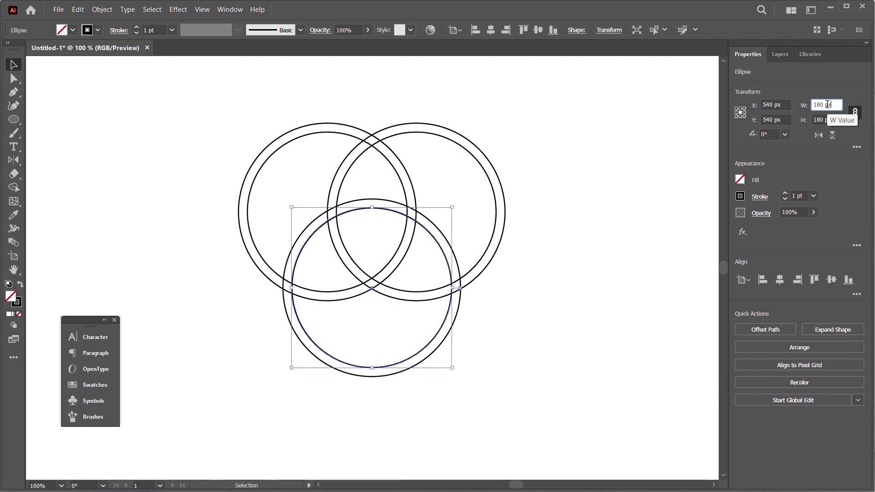
pyautogui.write('-30')
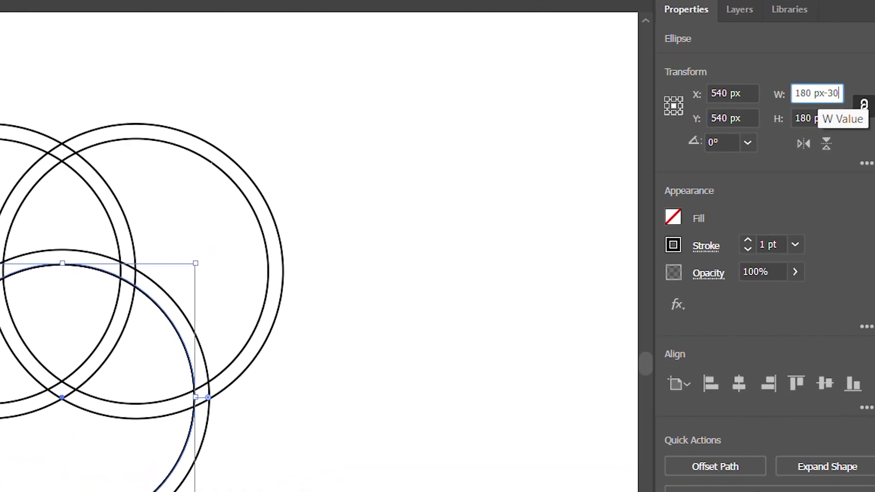
pyautogui.press('Return')
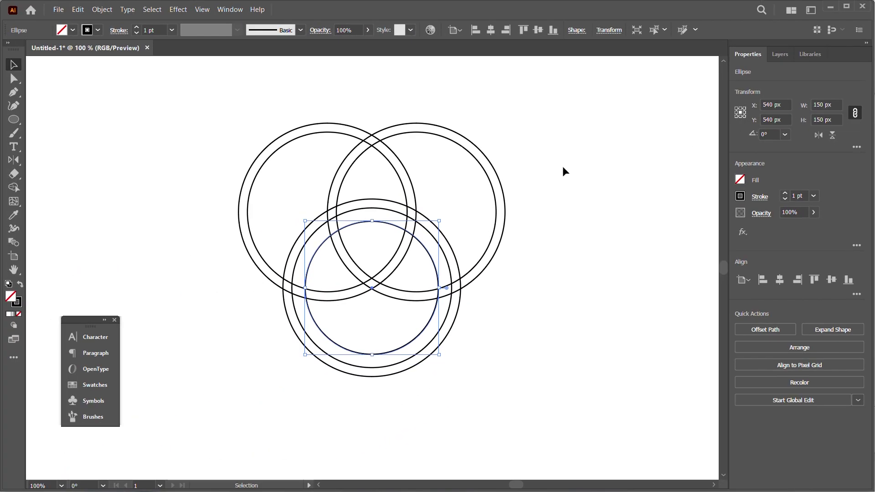
pyautogui.click(563, 167)
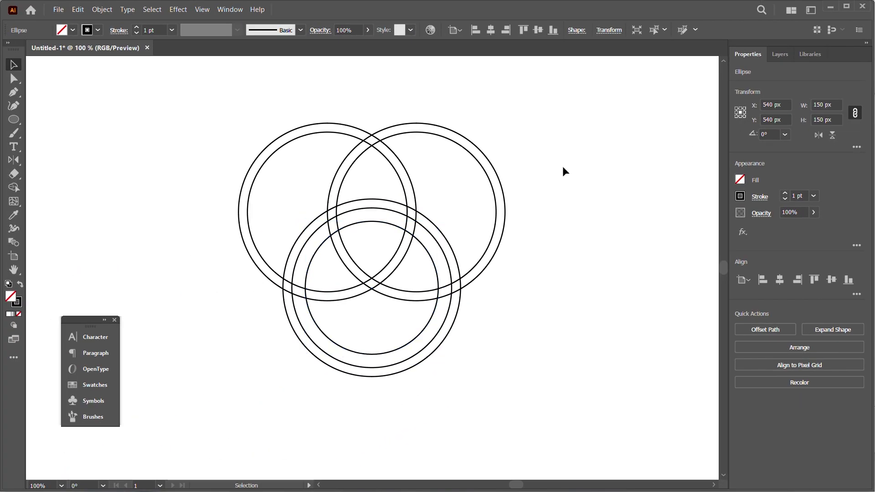
# Step: Resize a copy of the 150 px circle to 130 px (150-20)
pyautogui.click(378, 222)
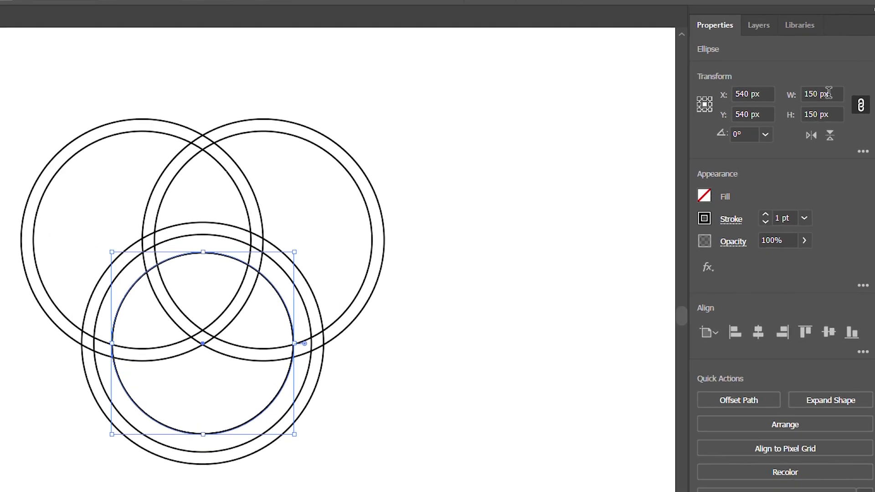
pyautogui.click(830, 104)
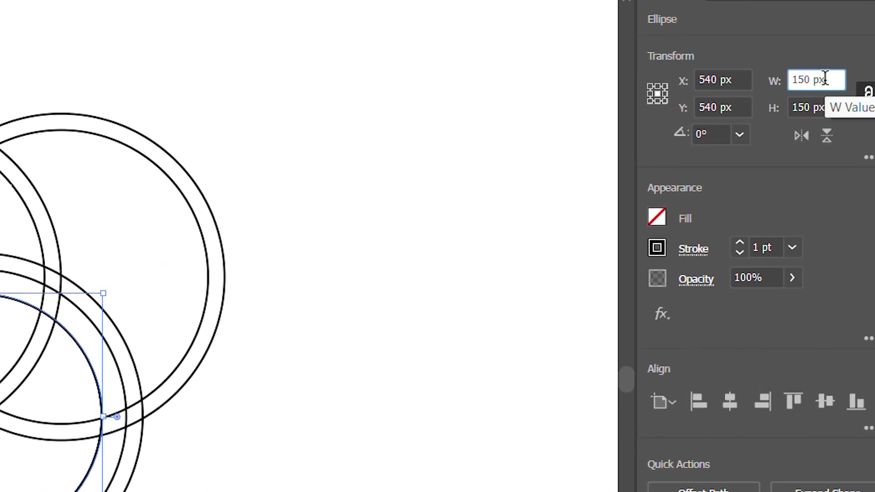
pyautogui.write('-20')
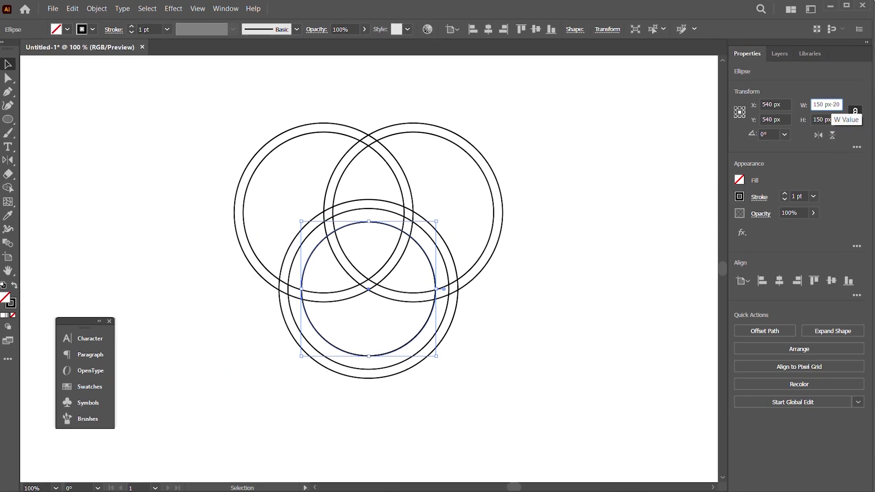
pyautogui.press('Return')
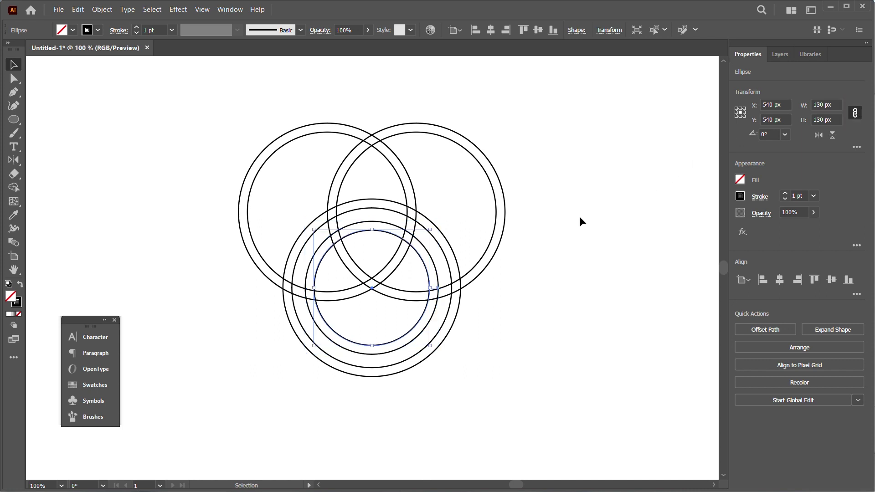
pyautogui.click(574, 194)
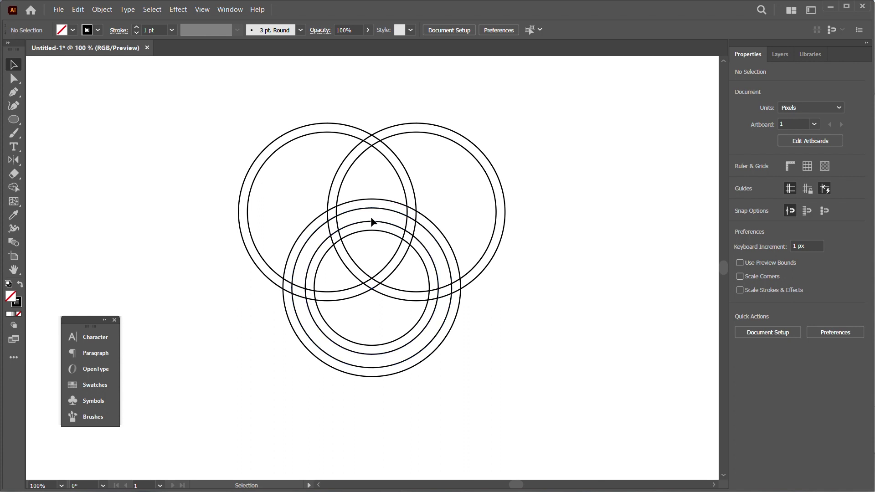
# Step: Copy the small inner circles into the left ring and centre them on its 180 px circle
pyautogui.click(377, 241)
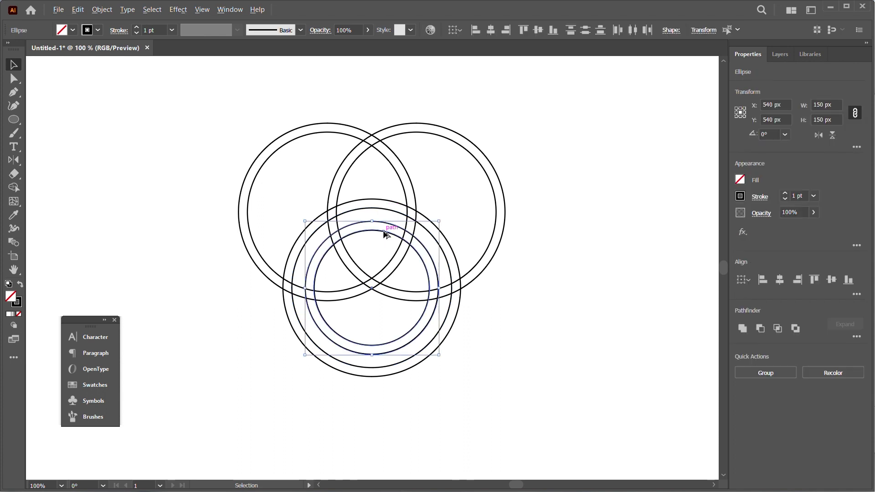
pyautogui.moveTo(384, 234); pyautogui.dragTo(331, 148)
pyautogui.keyDown('shift'); pyautogui.click(331, 130); pyautogui.keyUp('shift')
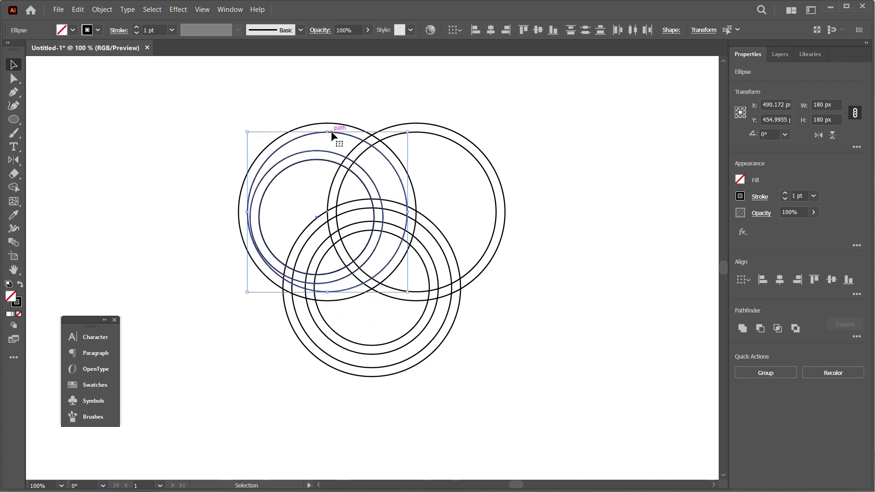
pyautogui.click(780, 280)
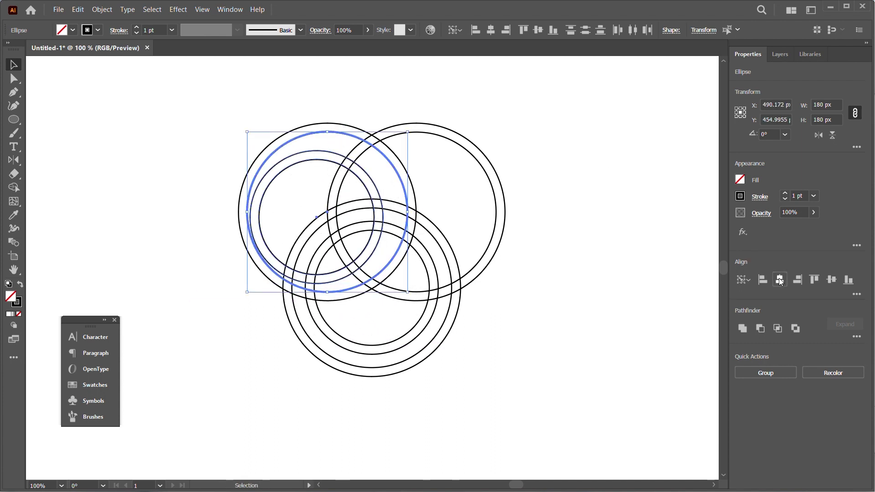
pyautogui.click(831, 280)
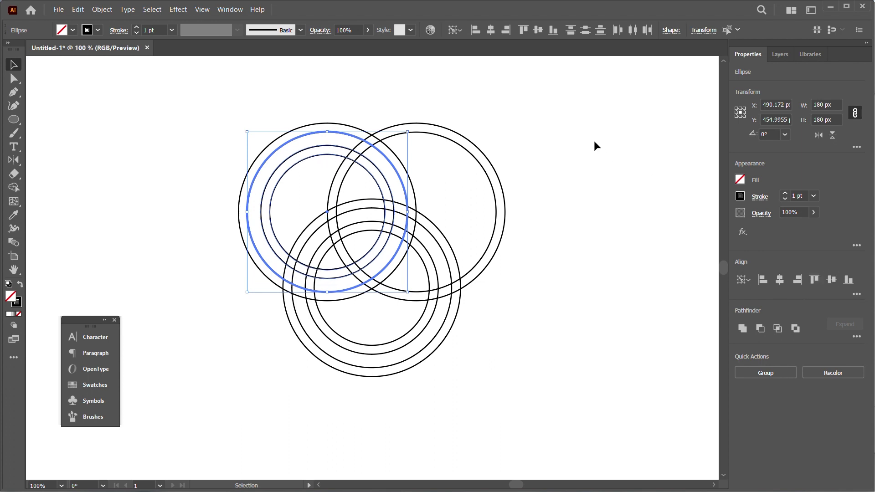
pyautogui.click(551, 127)
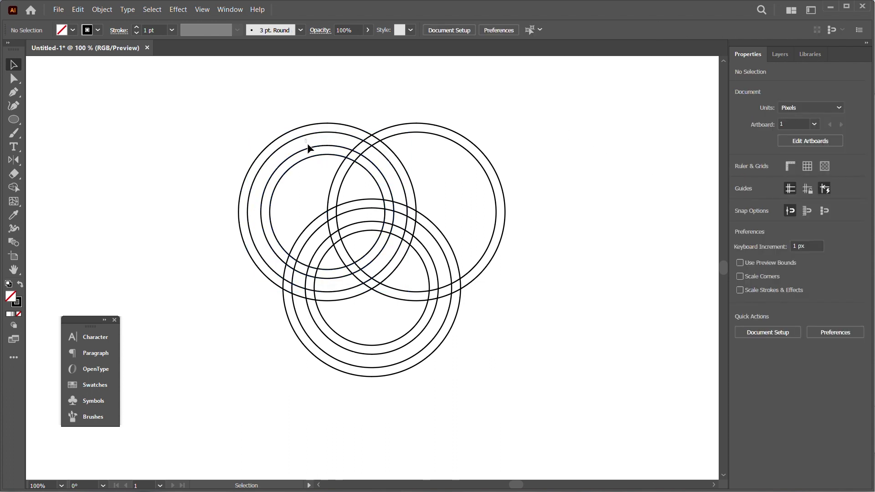
# Step: Copy the small circles into the right ring, centre them, and show the Layers panel
pyautogui.click(308, 147)
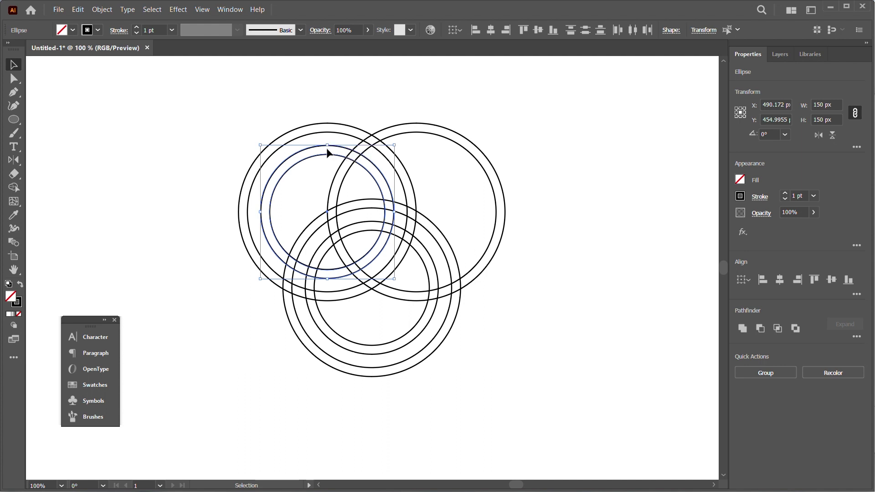
pyautogui.moveTo(327, 153); pyautogui.dragTo(411, 154)
pyautogui.click(434, 134)
pyautogui.click(433, 134)
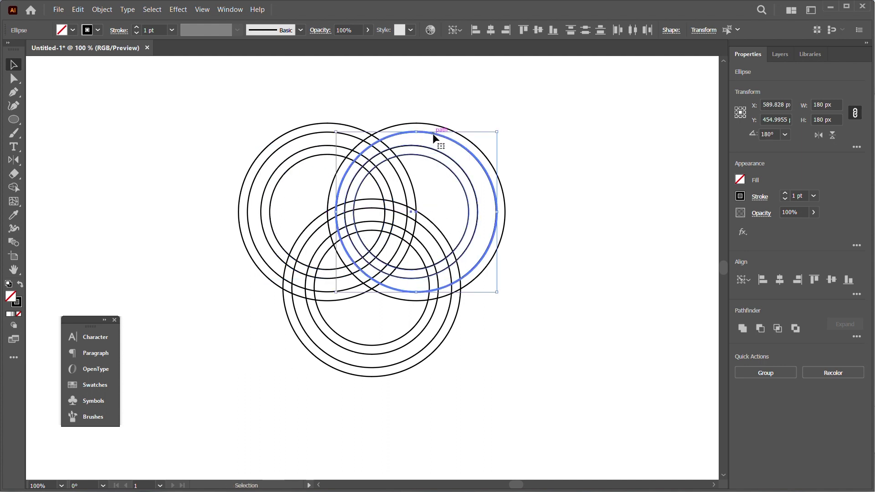
pyautogui.click(780, 279)
pyautogui.hotkey('ctrl', 'shift', 'a')
pyautogui.click(780, 57)
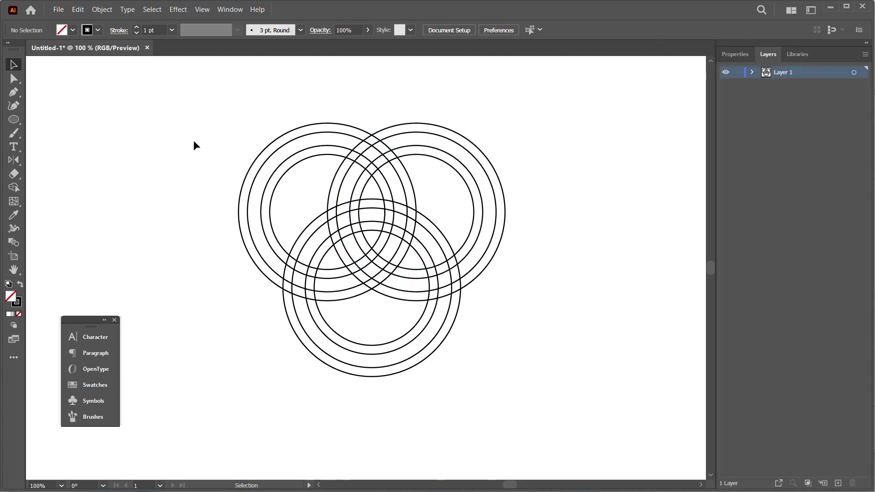
# Step: Copy all rings onto a new Layer 2 with Paste in Front, locking Layer 1 beneath
pyautogui.moveTo(206, 138); pyautogui.dragTo(499, 311)
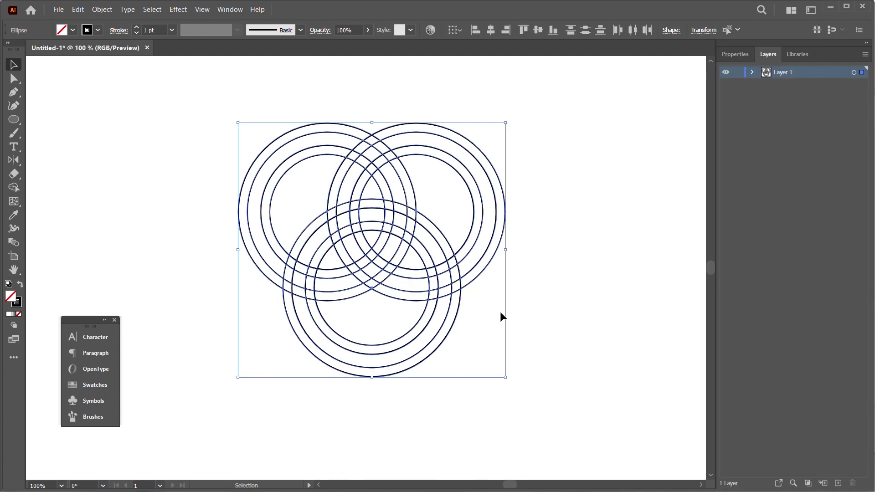
pyautogui.press('a')
pyautogui.press('v')
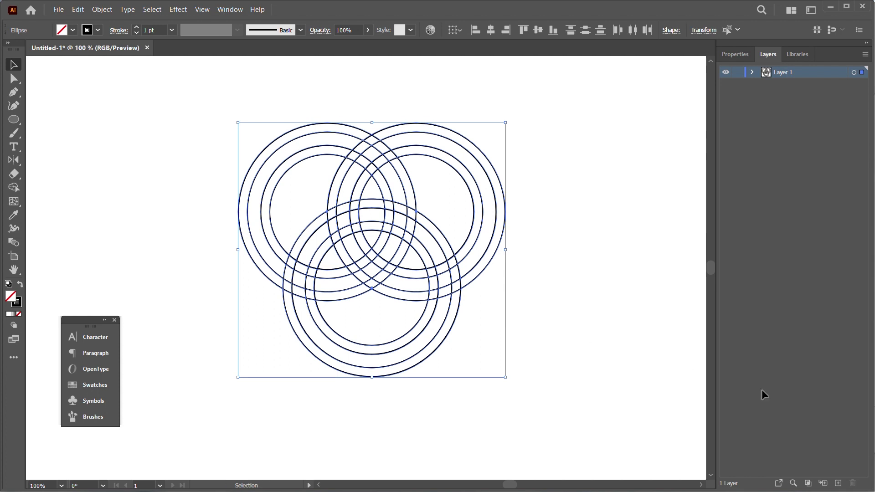
pyautogui.click(837, 483)
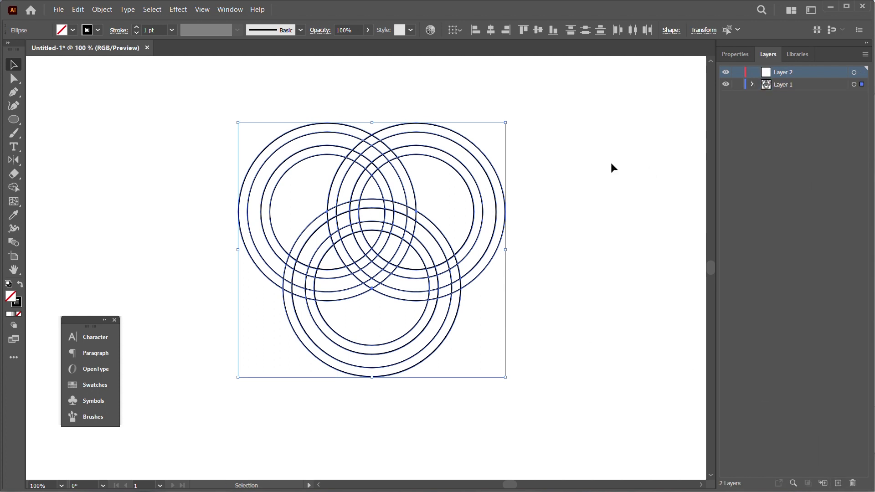
pyautogui.click(624, 156)
pyautogui.click(737, 84)
pyautogui.hotkey('ctrl', 'f')
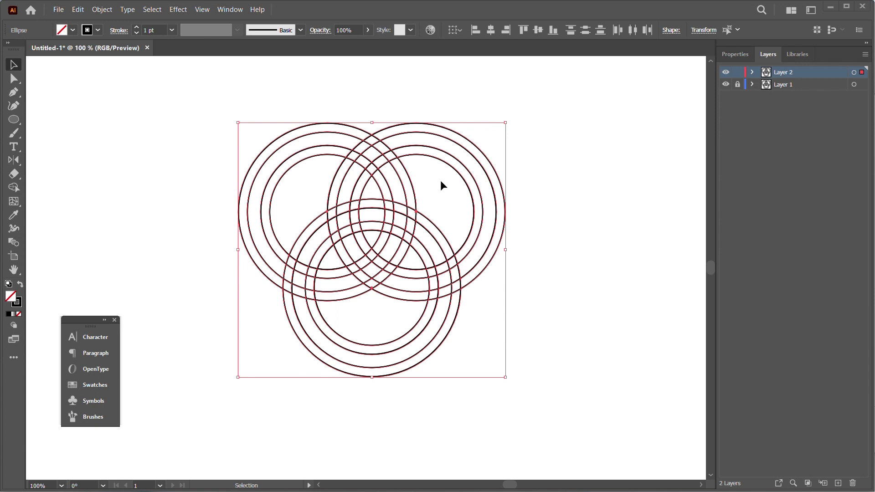
pyautogui.click(357, 110)
pyautogui.moveTo(227, 117); pyautogui.dragTo(516, 386)
# Step: With Shape Builder and a black fill, merge the central band segments into a trefoil
pyautogui.hotkey('shift', 'm')
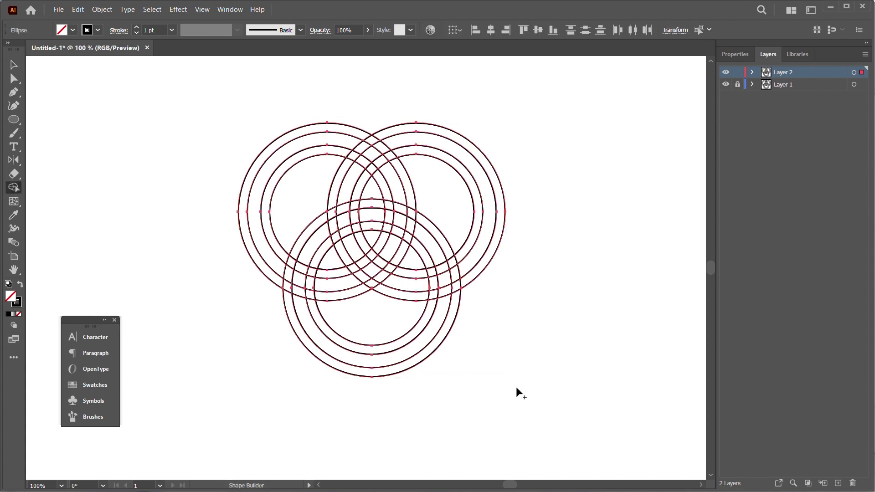
pyautogui.hotkey('shift', 'x')
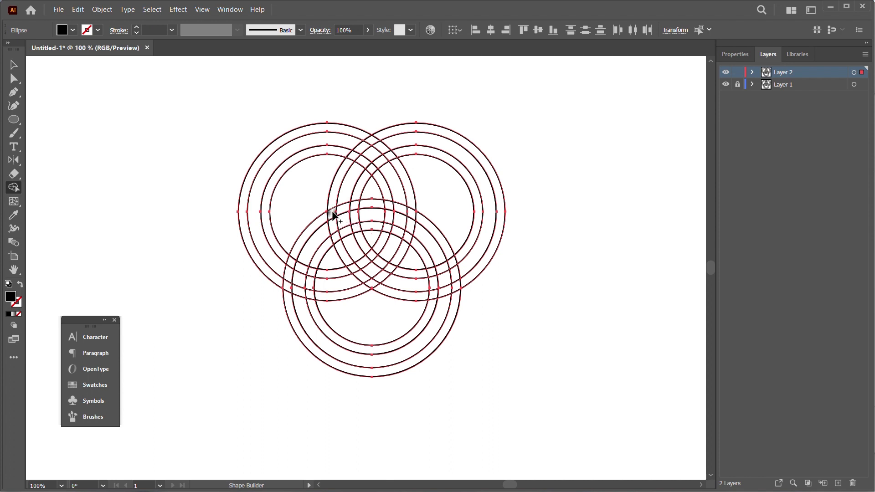
pyautogui.moveTo(330, 210); pyautogui.dragTo(390, 206)
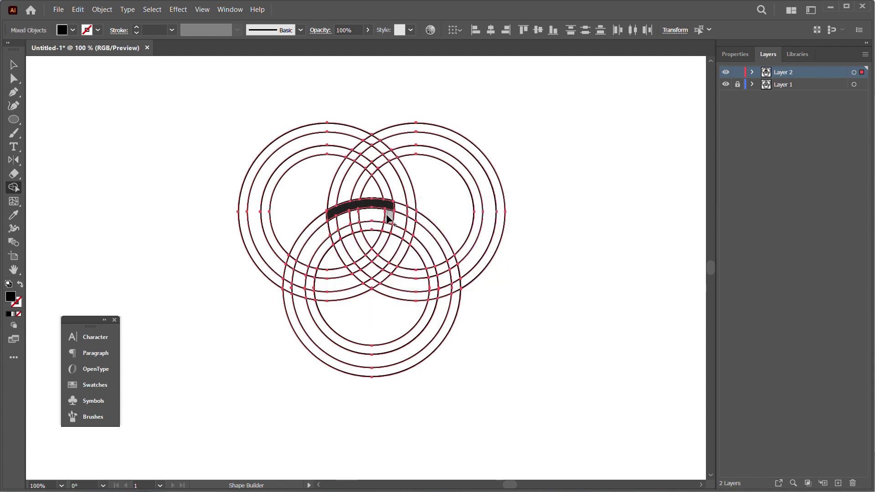
pyautogui.moveTo(388, 217)
pyautogui.mouseDown()
pyautogui.moveTo(372, 256)
pyautogui.moveTo(355, 233)
pyautogui.moveTo(391, 233)
pyautogui.moveTo(333, 227)
pyautogui.moveTo(348, 267)
pyautogui.moveTo(412, 230)
pyautogui.moveTo(390, 271)
pyautogui.moveTo(382, 264)
pyautogui.mouseUp()
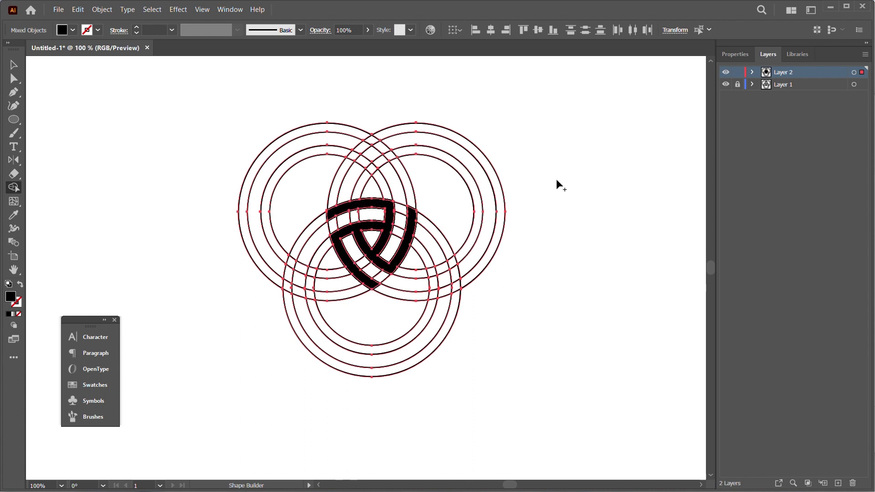
pyautogui.hotkey('ctrl', 'shift', 'a')
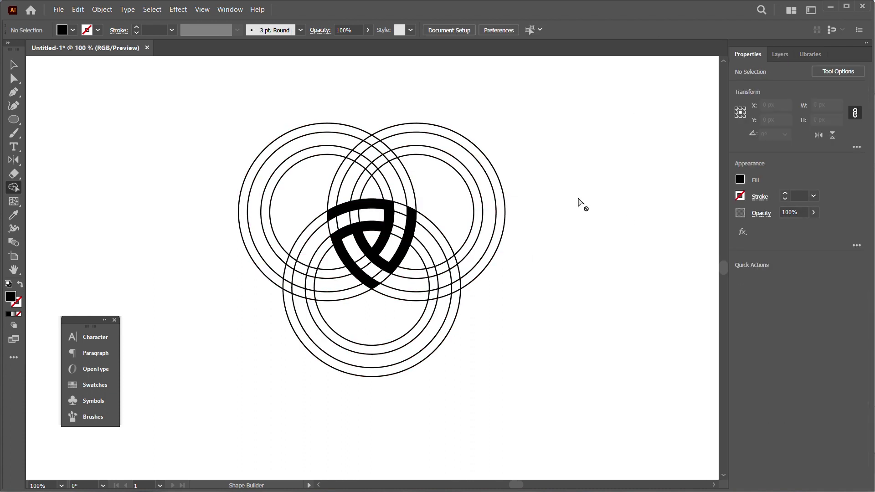
pyautogui.click(777, 55)
# Step: Test-move the trefoil group and undo, then toggle Layer 1's visibility off and on
pyautogui.press('v')
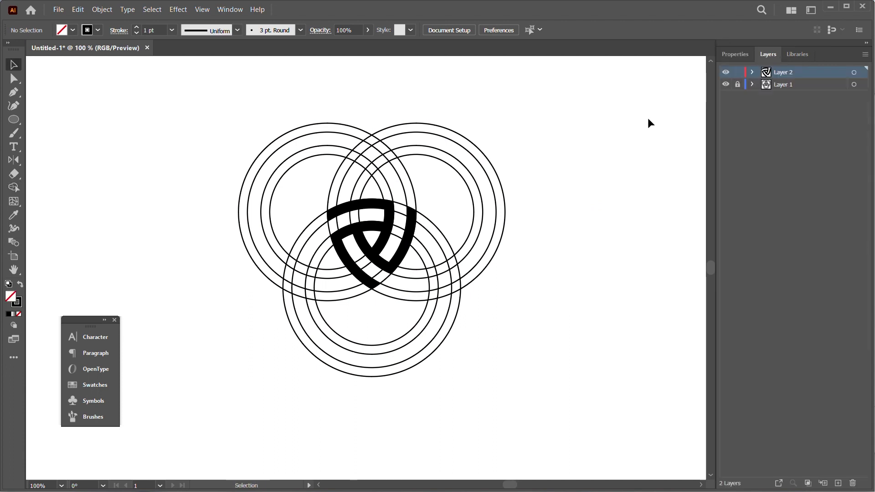
pyautogui.click(373, 204)
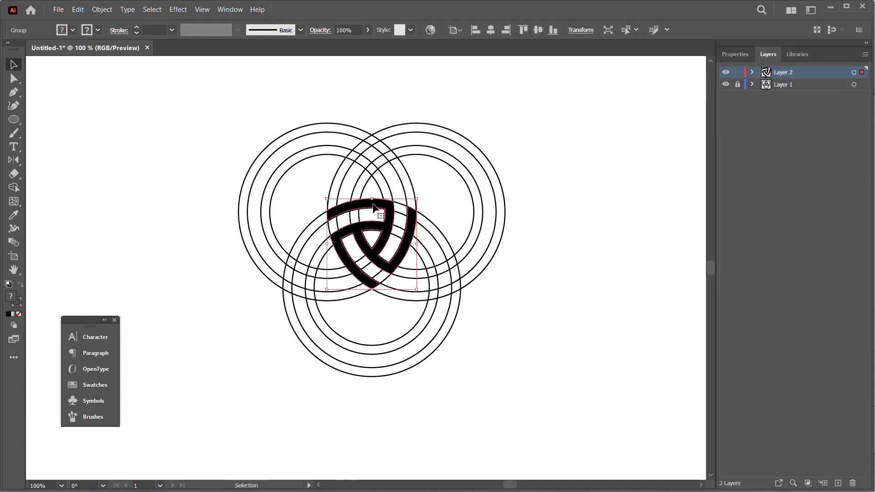
pyautogui.moveTo(373, 207); pyautogui.dragTo(451, 205)
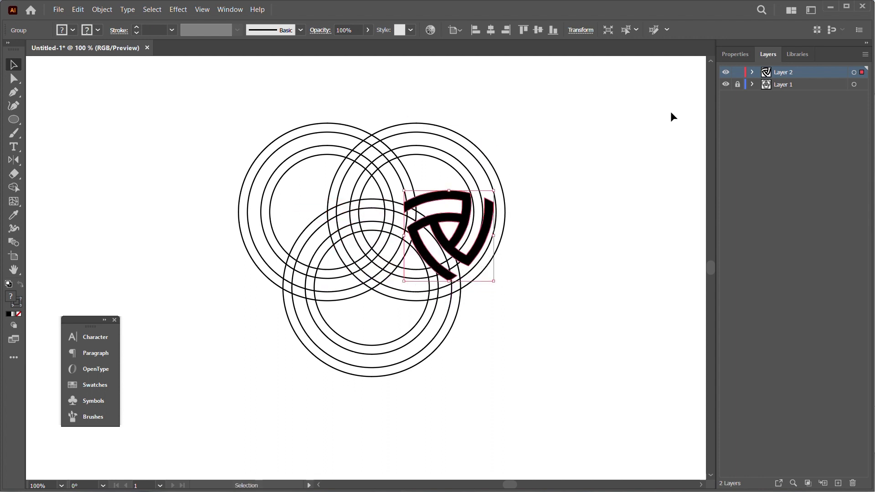
pyautogui.hotkey('ctrl', 'z')
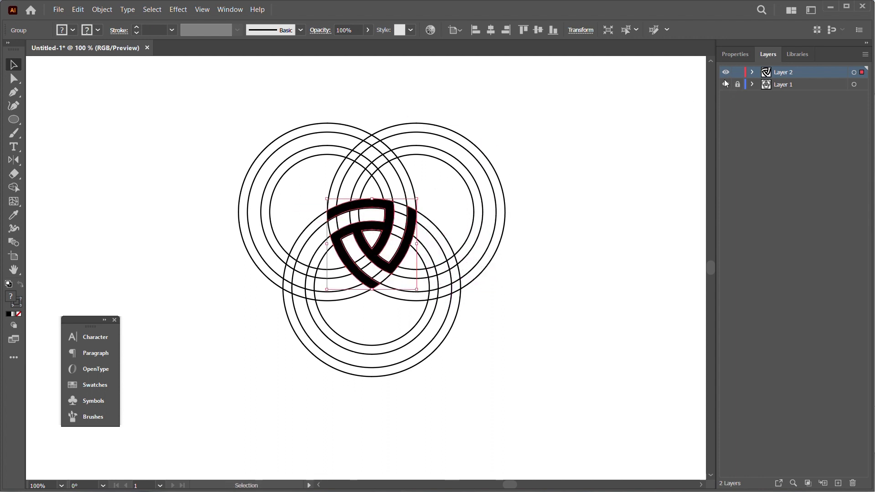
pyautogui.click(725, 85)
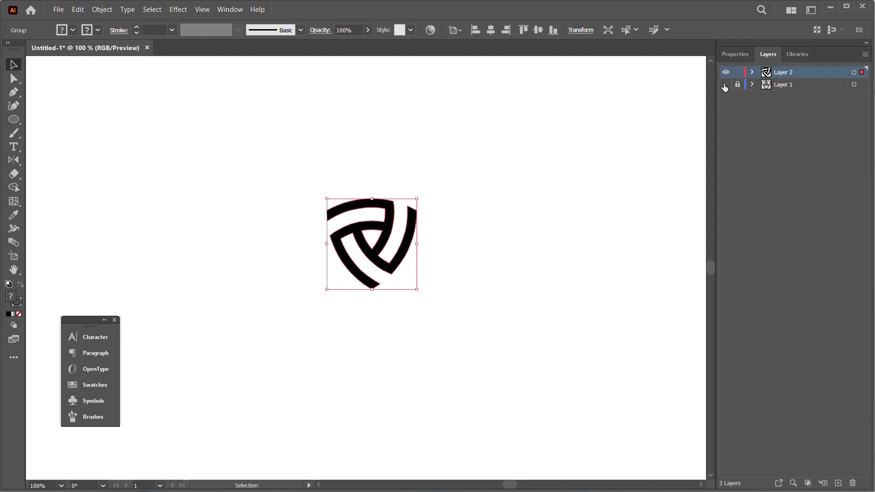
pyautogui.click(724, 85)
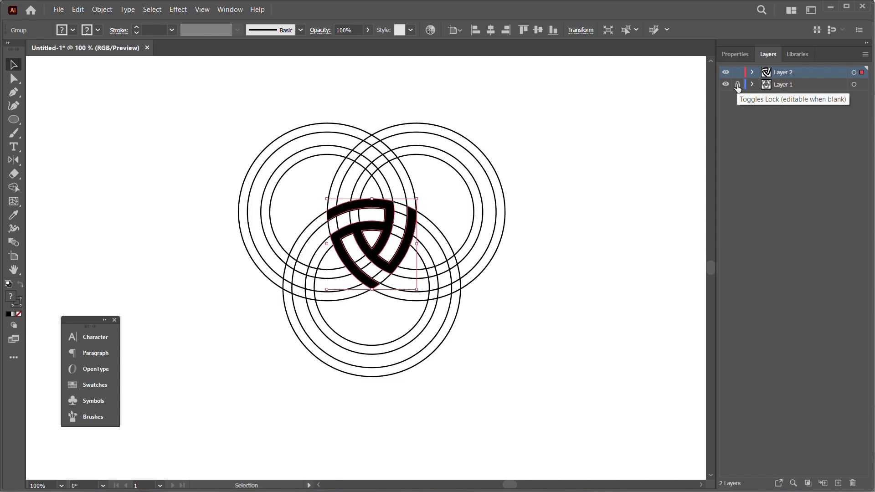
# Step: Give Layer 1's rings a dashed stroke with 1 pt dash and 1 pt gap
pyautogui.click(863, 85)
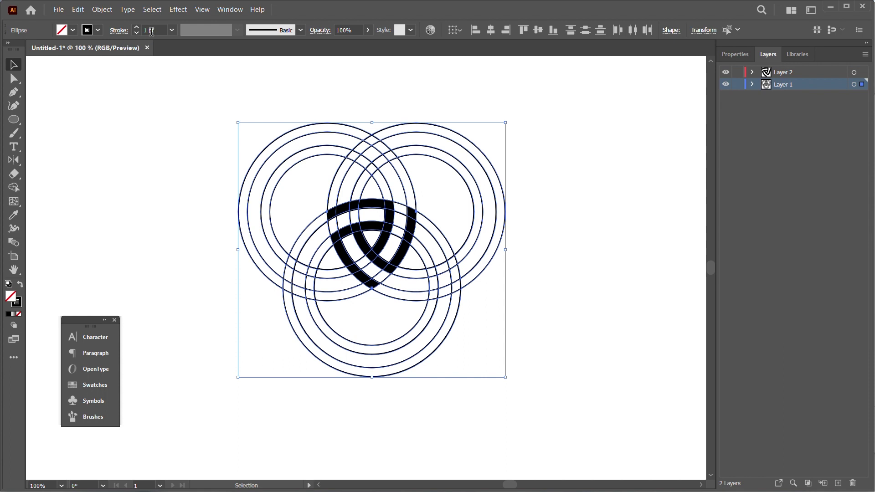
pyautogui.click(120, 32)
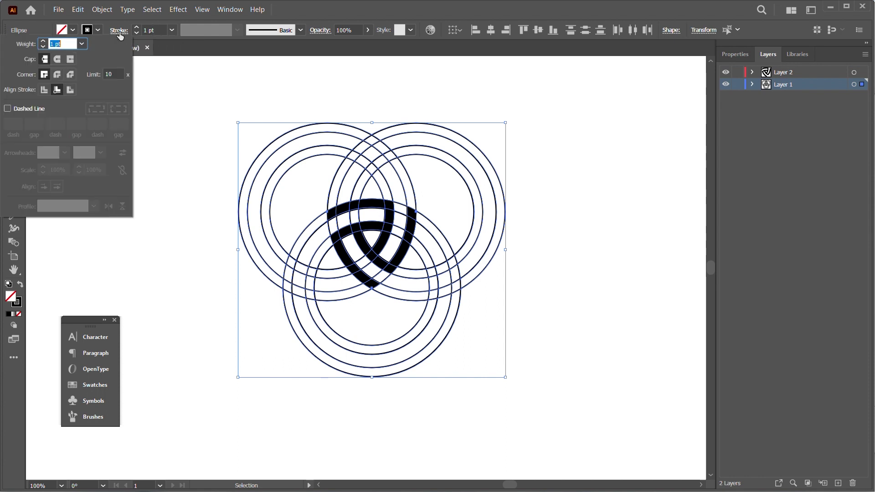
pyautogui.click(24, 110)
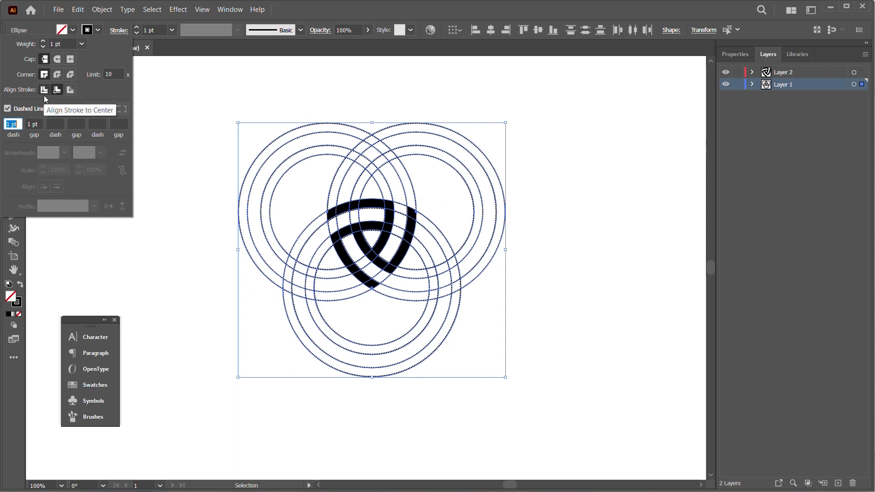
pyautogui.press('Tab')
pyautogui.write('1')
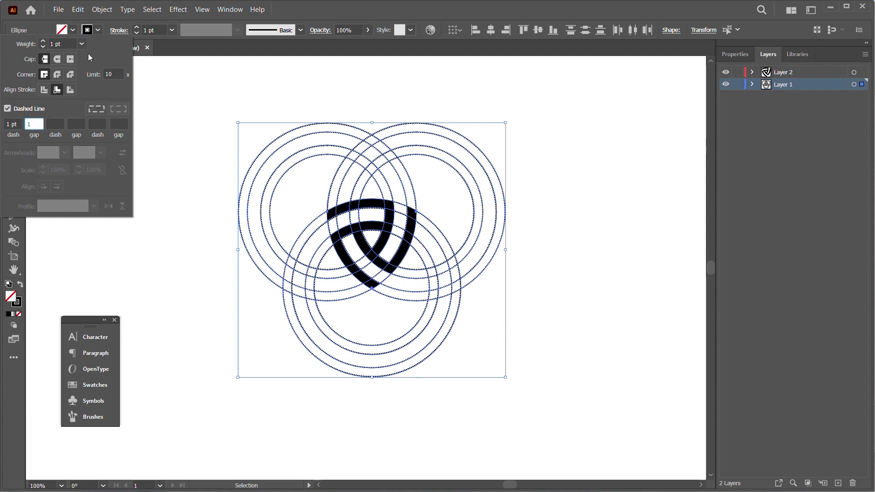
pyautogui.press('Return')
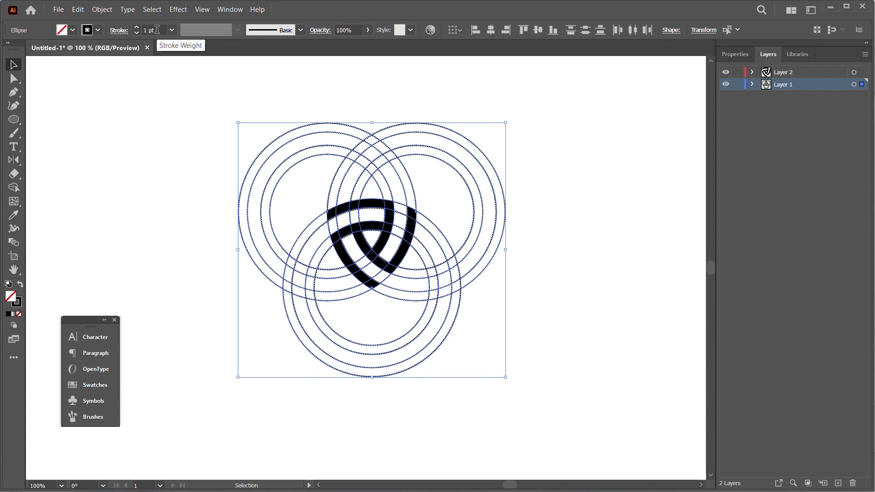
# Step: Colour the dashed ring strokes grey, deselect, and fit the artboard in view
pyautogui.click(99, 31)
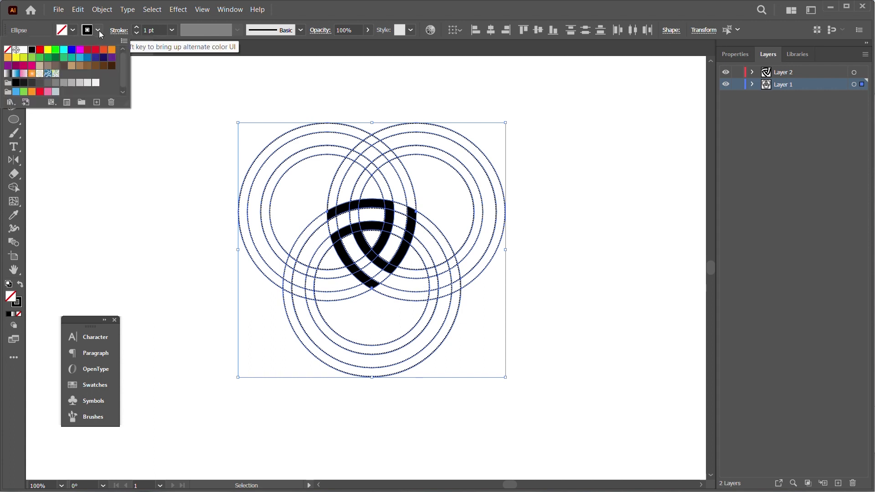
pyautogui.click(51, 85)
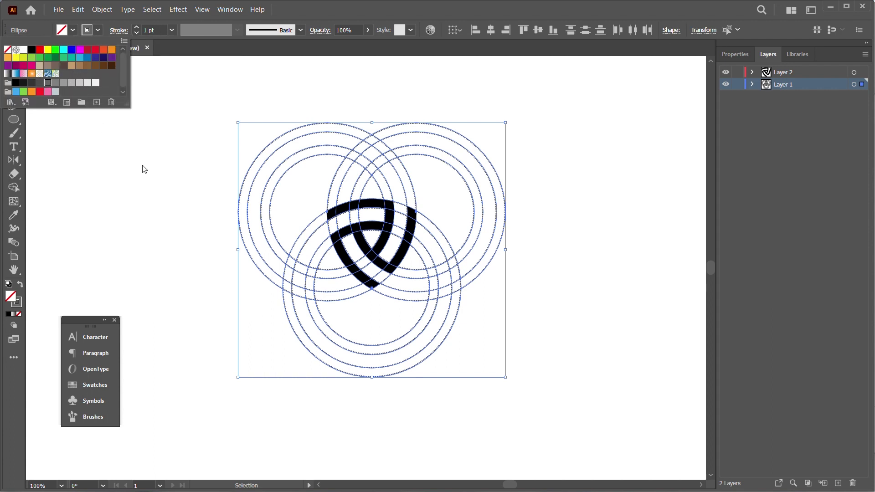
pyautogui.click(165, 149)
pyautogui.hotkey('ctrl', '0')
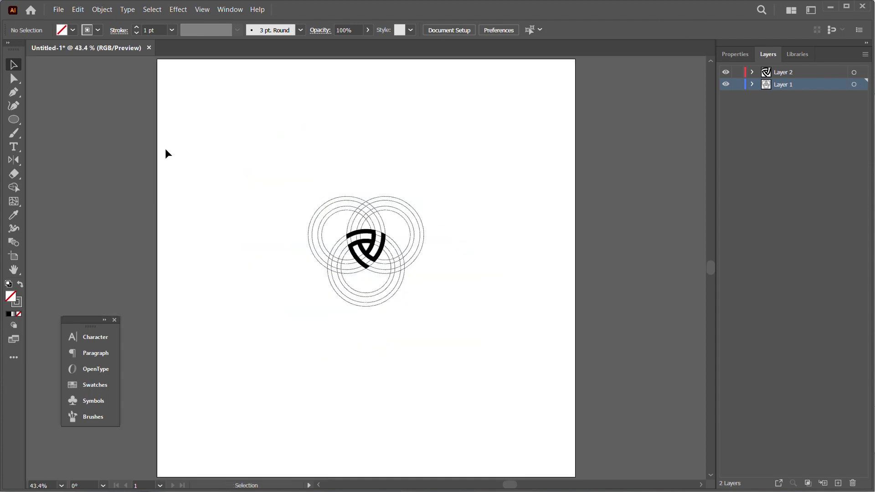
pyautogui.hotkey('shift', 'o')
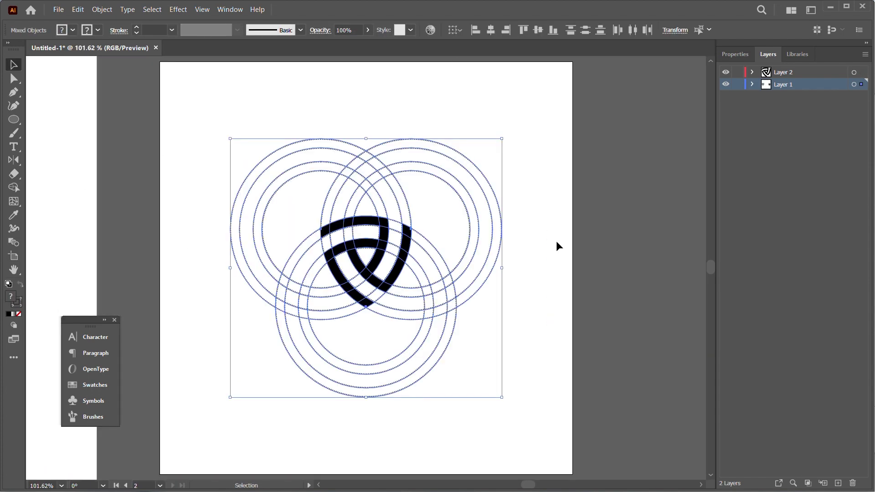
# Step: Draw a black, strokeless rectangle about 476 × 455 px over the artboard, behind the dashed rings
pyautogui.click(430, 108)
pyautogui.press('m')
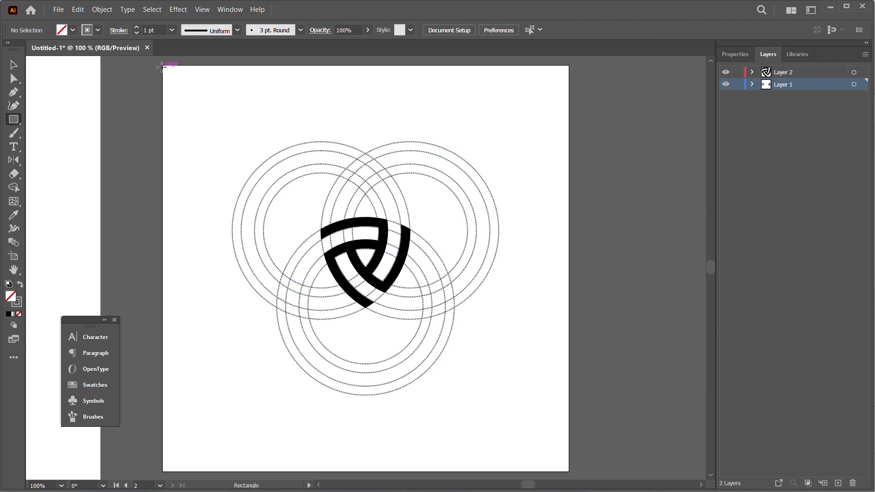
pyautogui.moveTo(162, 67); pyautogui.dragTo(587, 474)
pyautogui.hotkey('shift', 'x')
pyautogui.hotkey('ctrl', 'shift', '[')
pyautogui.click(735, 54)
pyautogui.press('v')
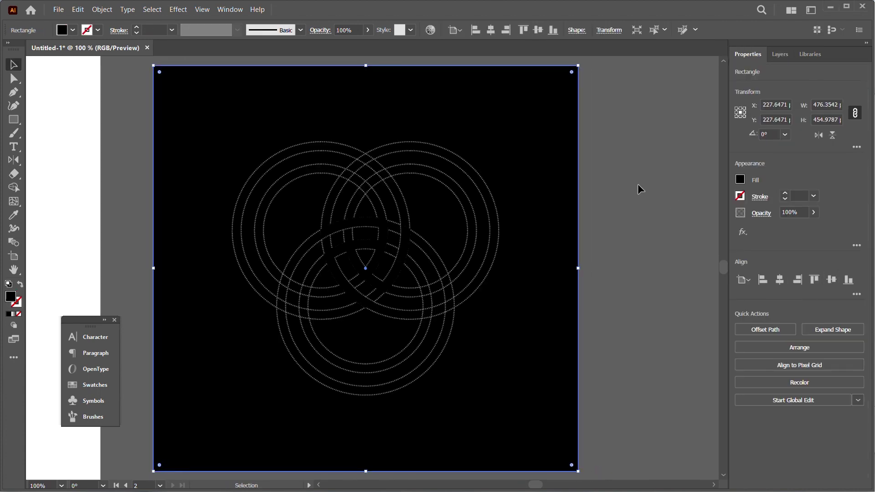